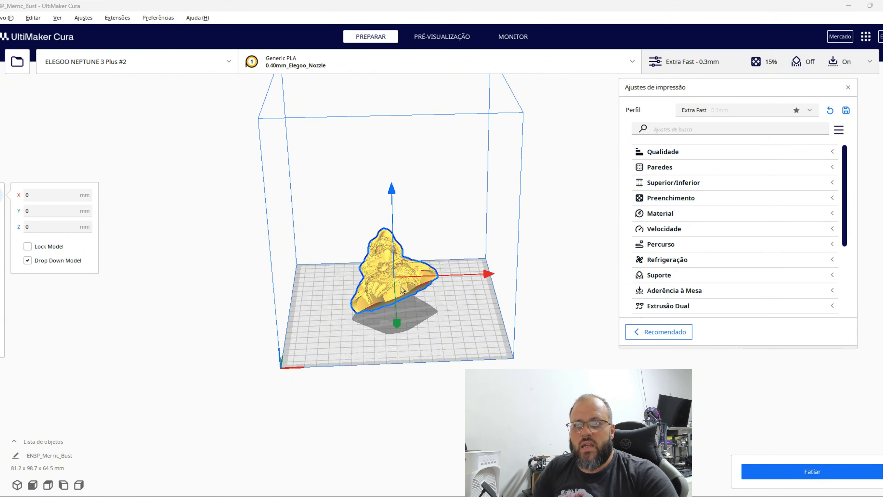
Step: Start adding a new non-UltiMaker printer and open the list of local printer manufacturers
right_drag(404, 291, 419, 334)
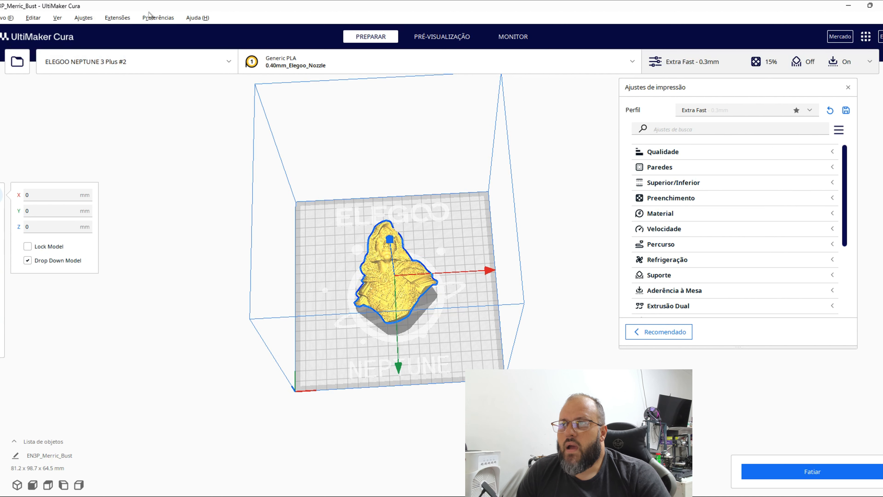
click(133, 20)
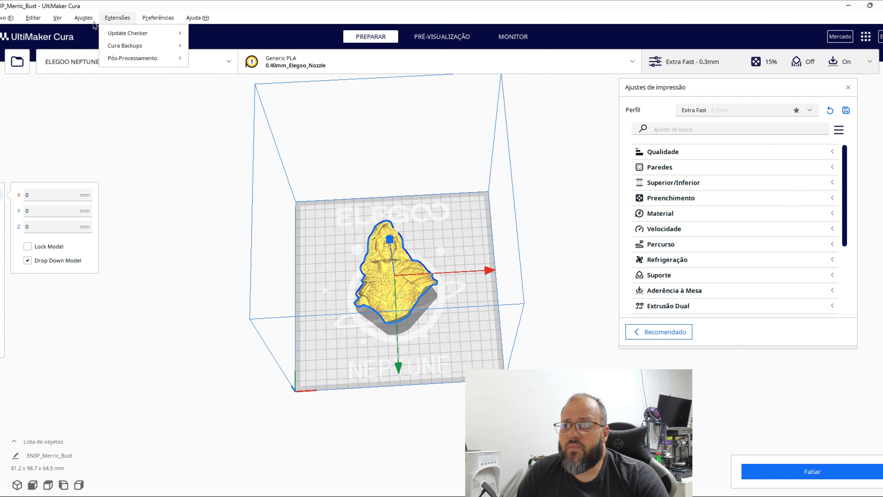
click(90, 21)
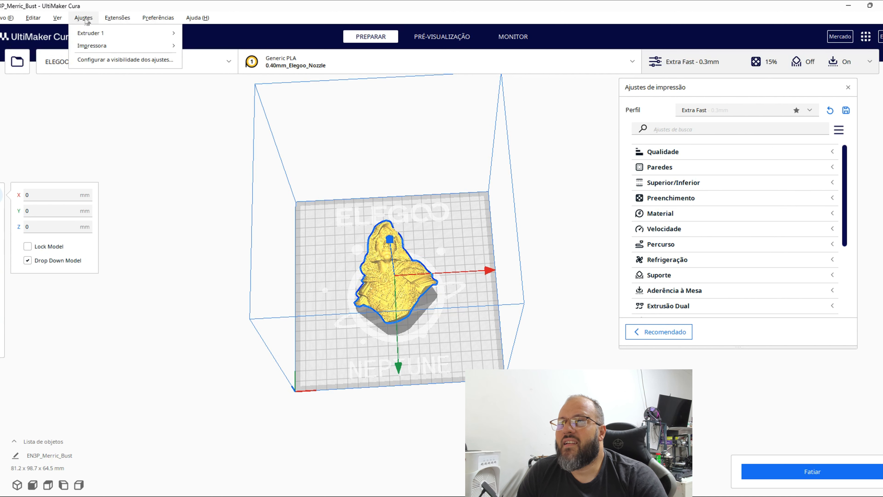
mouse_move(96, 47)
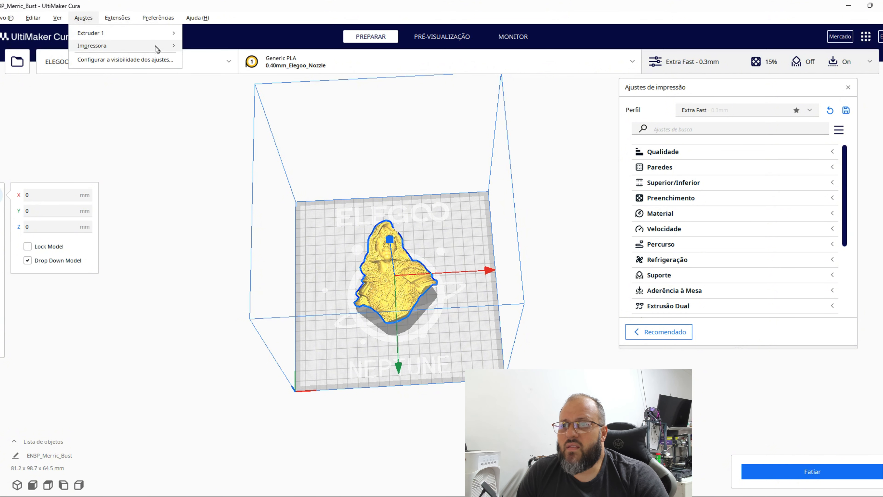
mouse_move(158, 48)
click(208, 146)
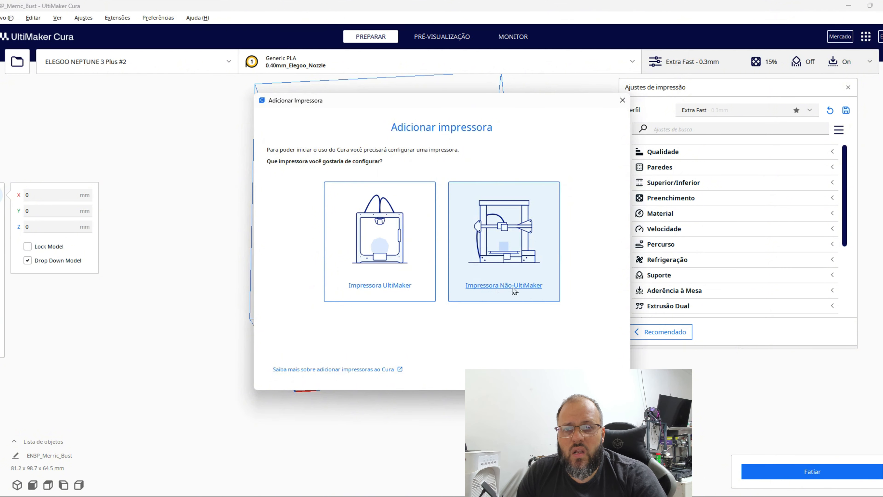
click(515, 291)
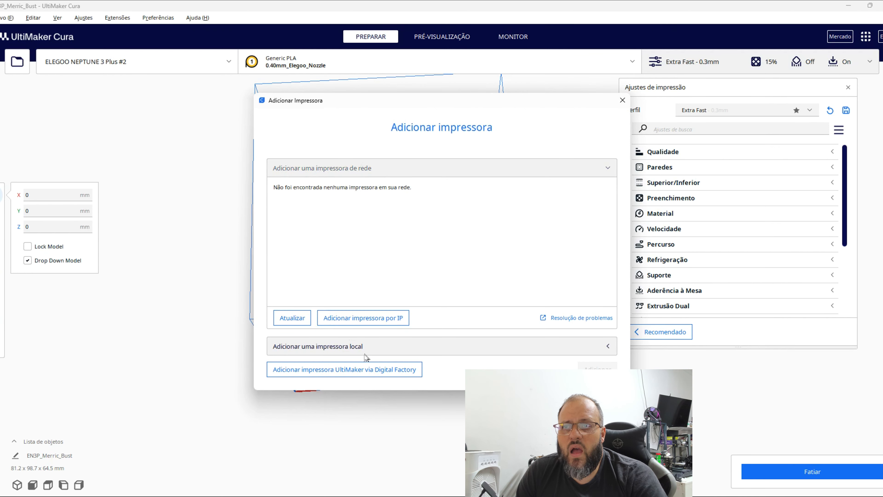
click(365, 352)
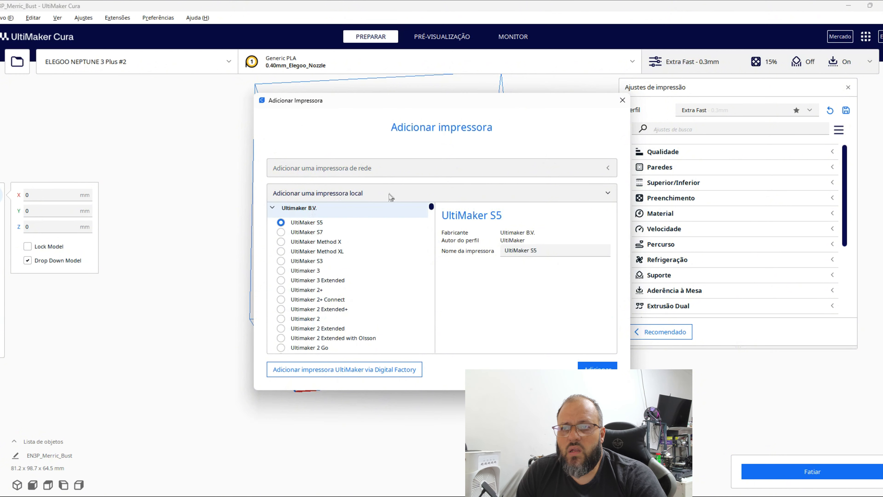
Step: Find the ELEGOO manufacturer among the local printers and add the ELEGOO NEPTUNE 3 Plus
scroll(295, 285, down, 10)
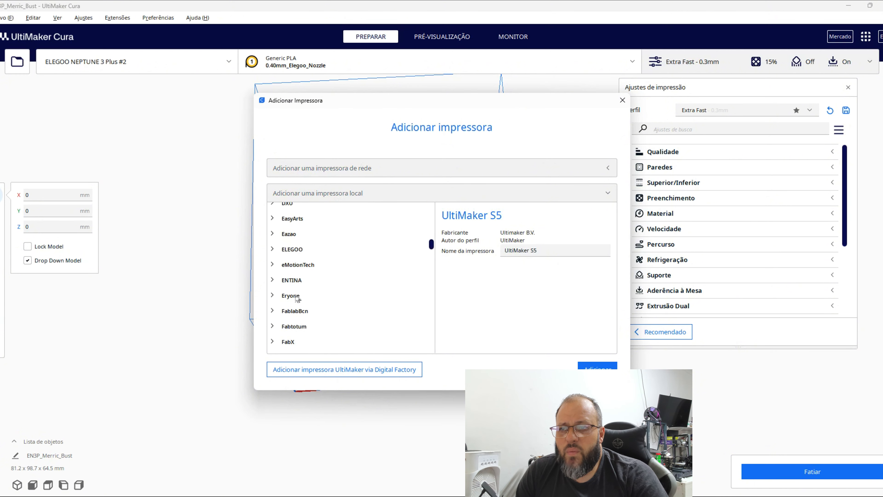
scroll(298, 298, up, 5)
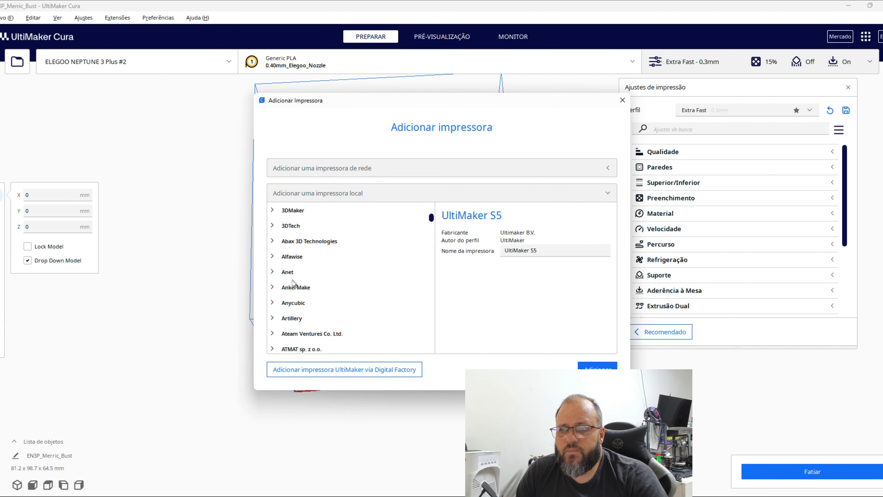
scroll(292, 284, down, 15)
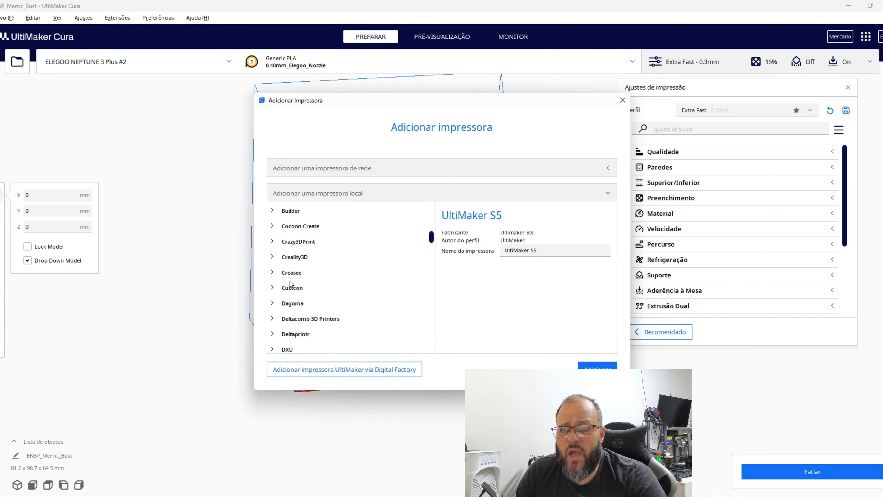
scroll(292, 283, down, 5)
scroll(288, 271, up, 8)
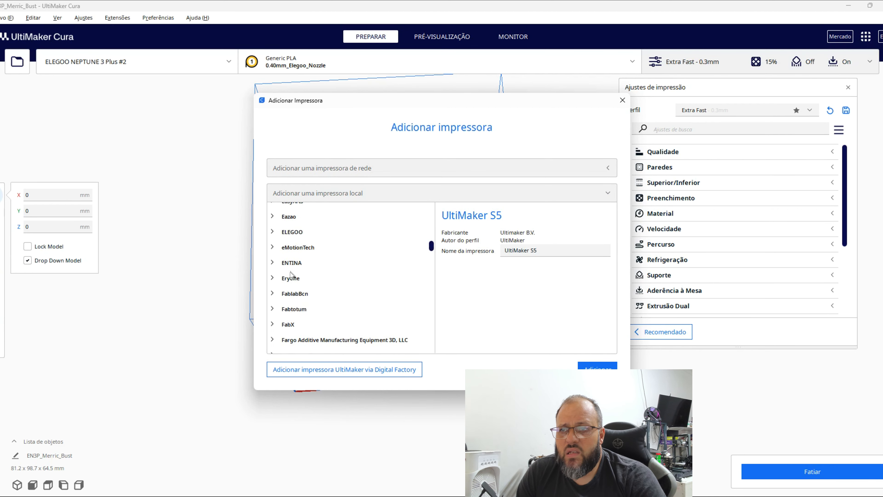
click(274, 249)
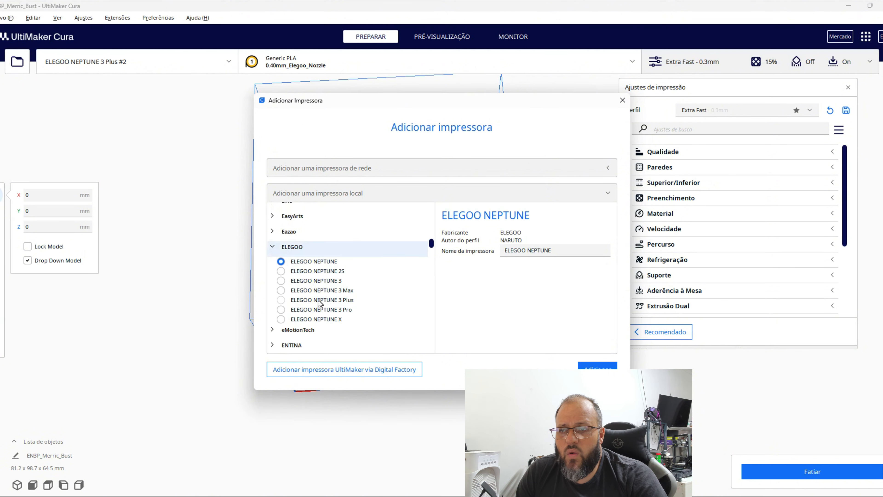
click(281, 300)
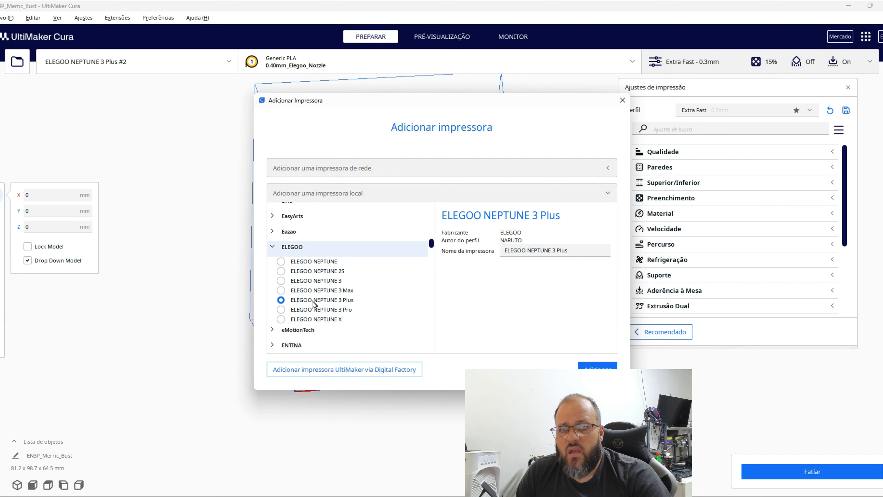
click(597, 370)
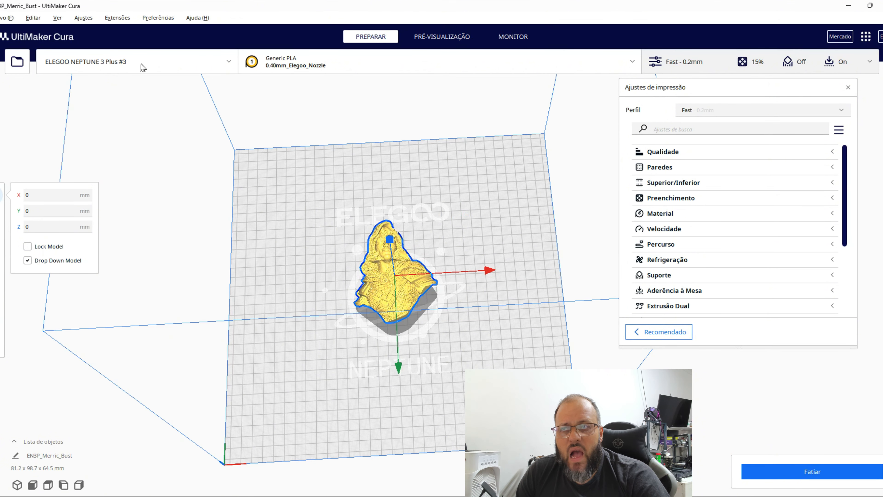
Step: Select ELEGOO NEPTUNE 3 Plus #3 as the active printer and open its machine settings from the printer management preferences
click(237, 64)
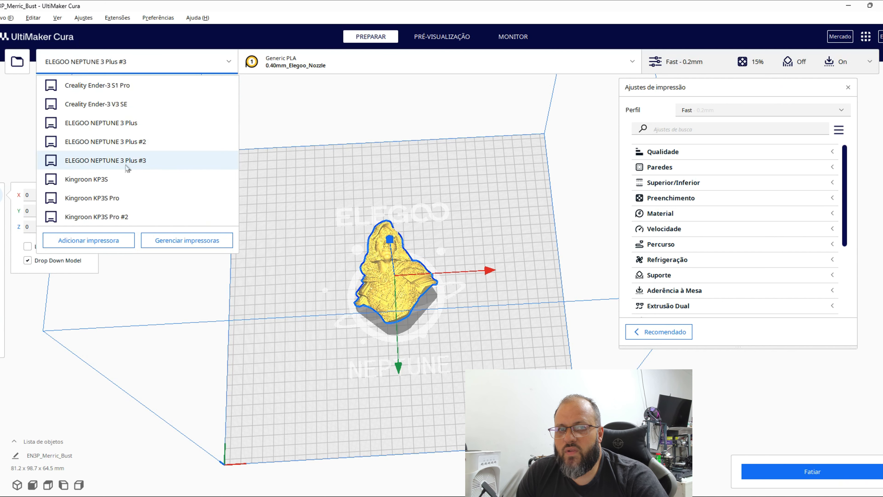
click(73, 160)
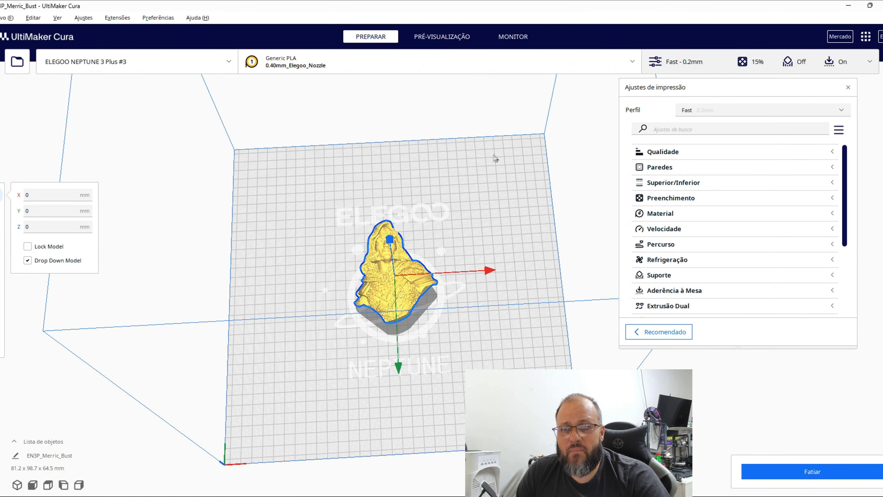
click(91, 21)
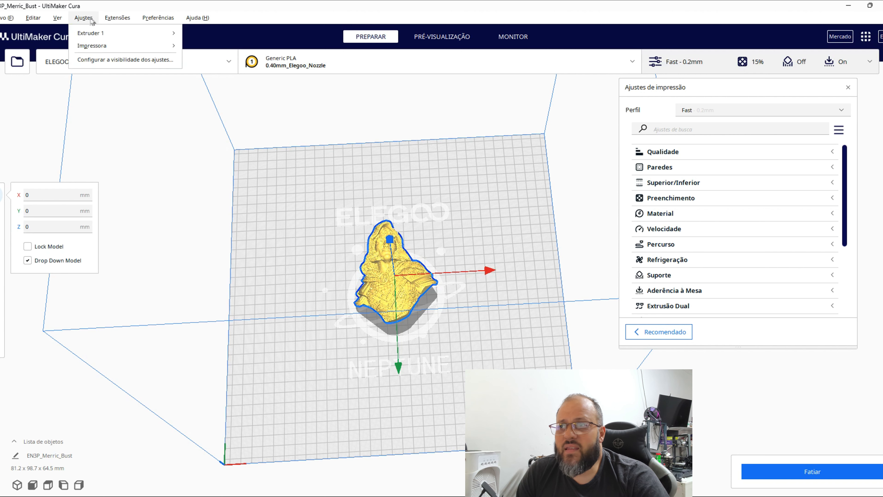
mouse_move(91, 49)
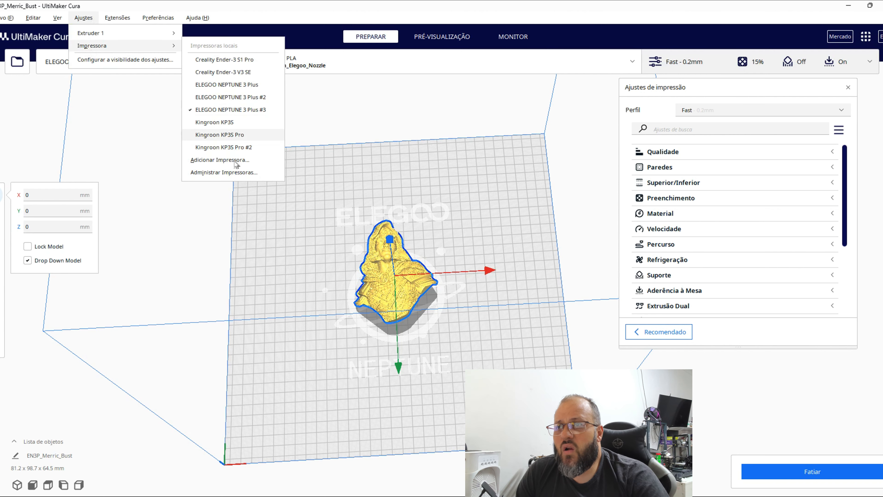
click(235, 176)
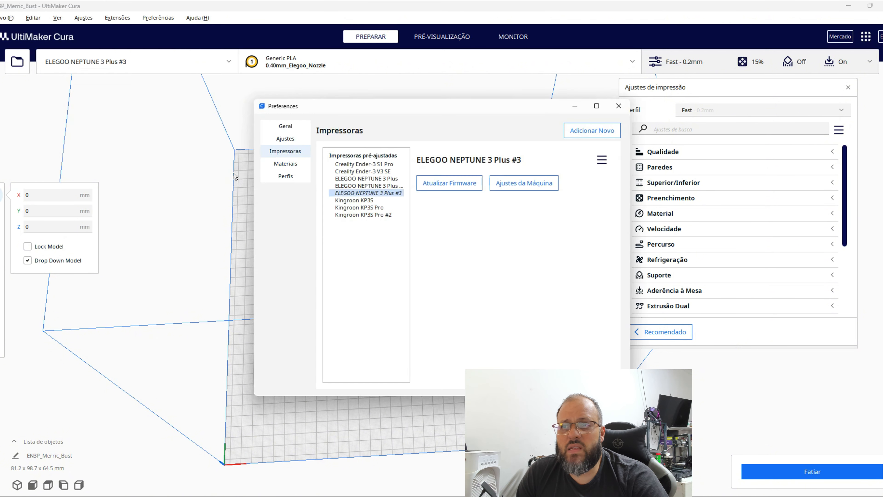
drag(415, 107, 286, 99)
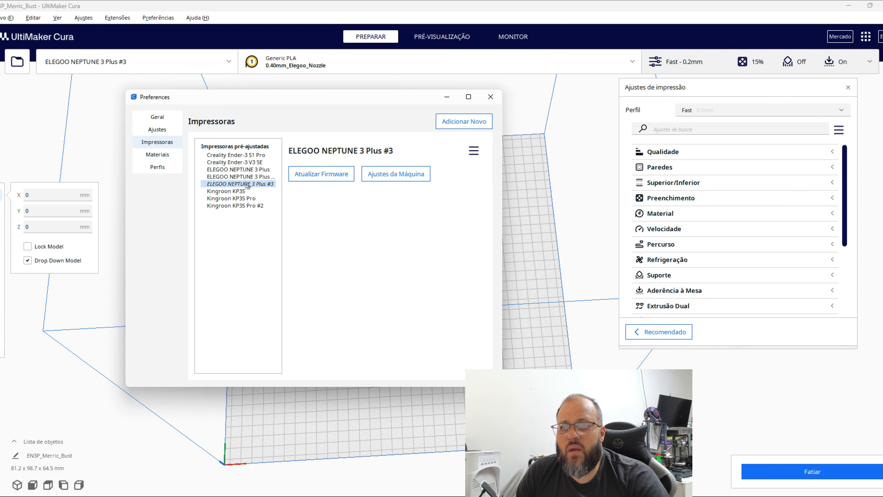
click(398, 173)
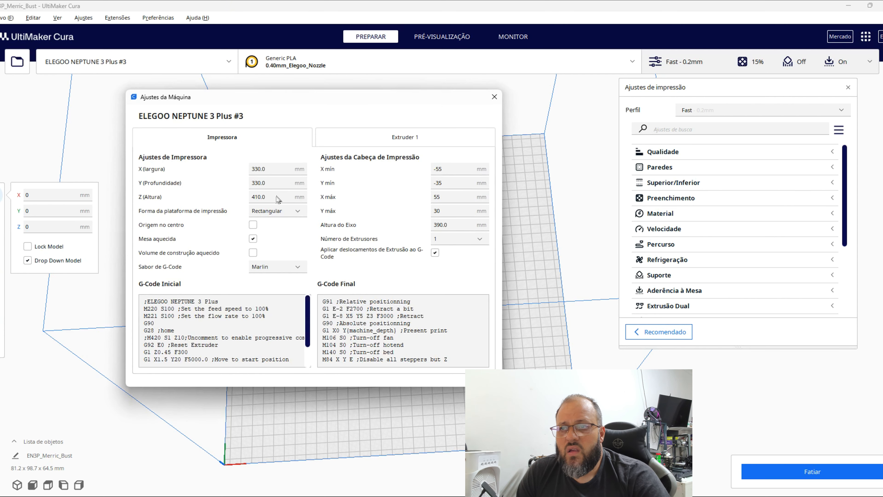
Step: Set the printer's build volume to 200 mm width, 200 mm depth and 220 mm height, and close the machine settings
click(270, 169)
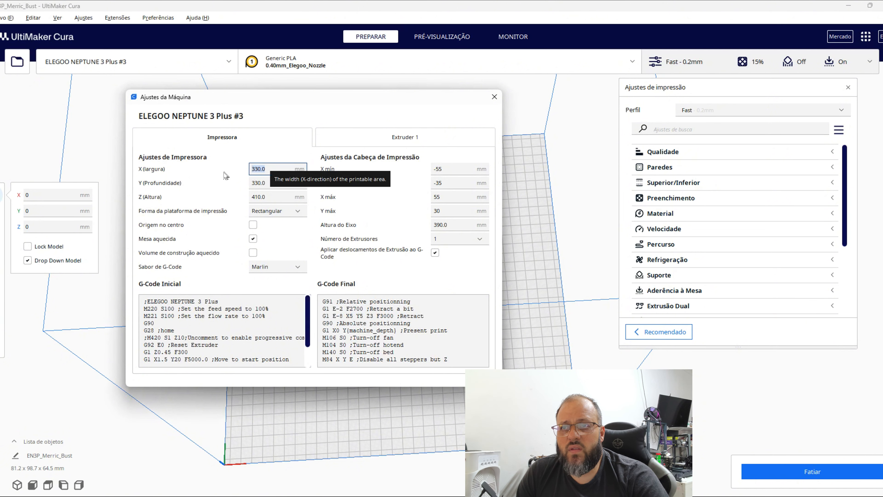
text(200)
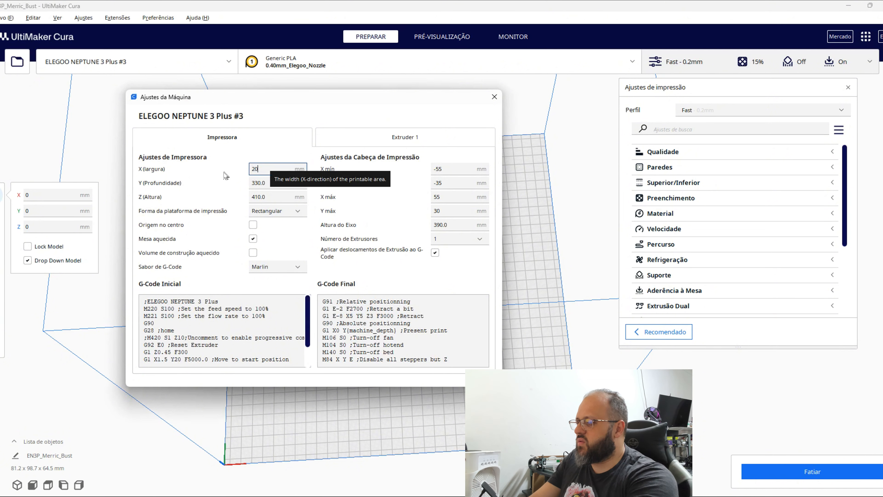
key(Tab)
text(200)
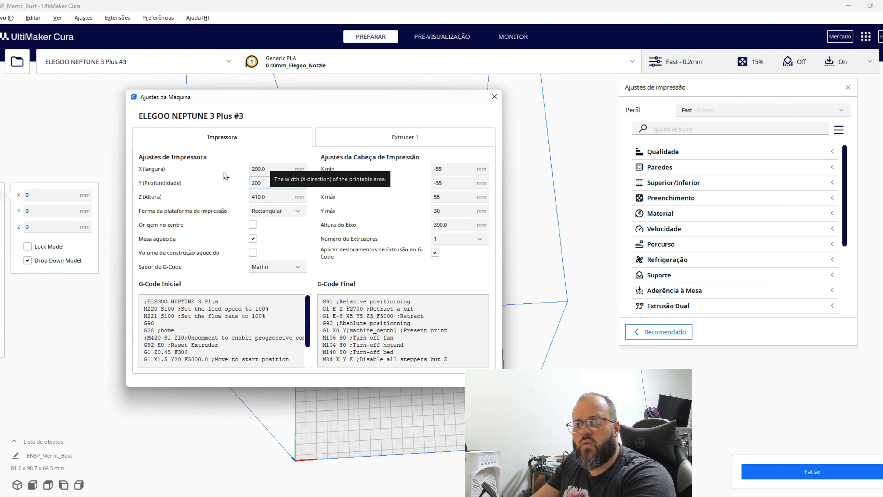
key(Tab)
text(220)
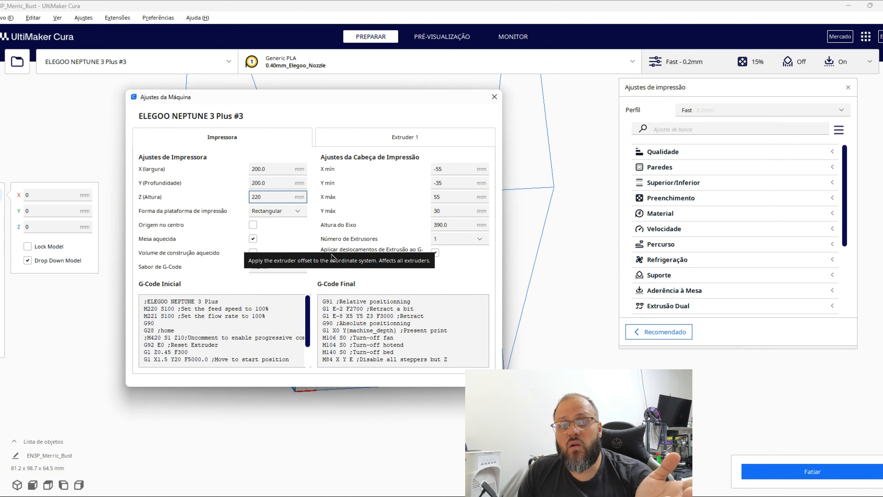
click(494, 97)
Step: Move the print settings window to the other side of the build plate and close it
drag(743, 91, 208, 120)
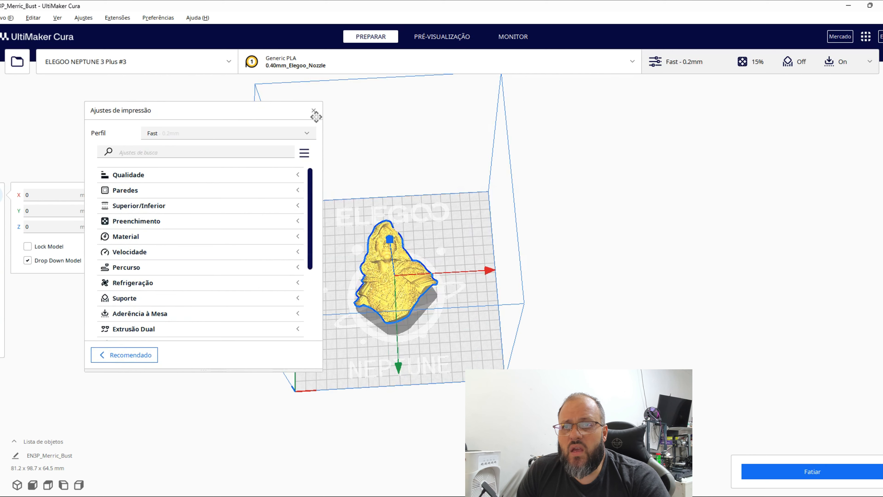
click(314, 111)
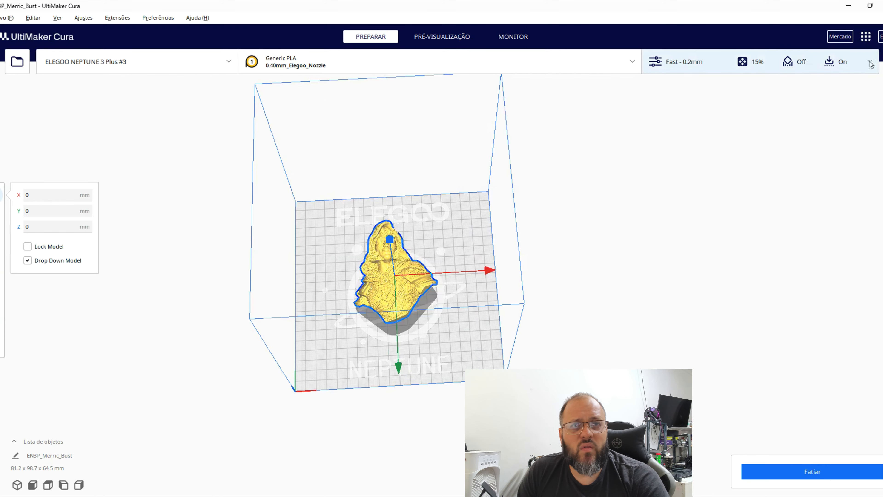
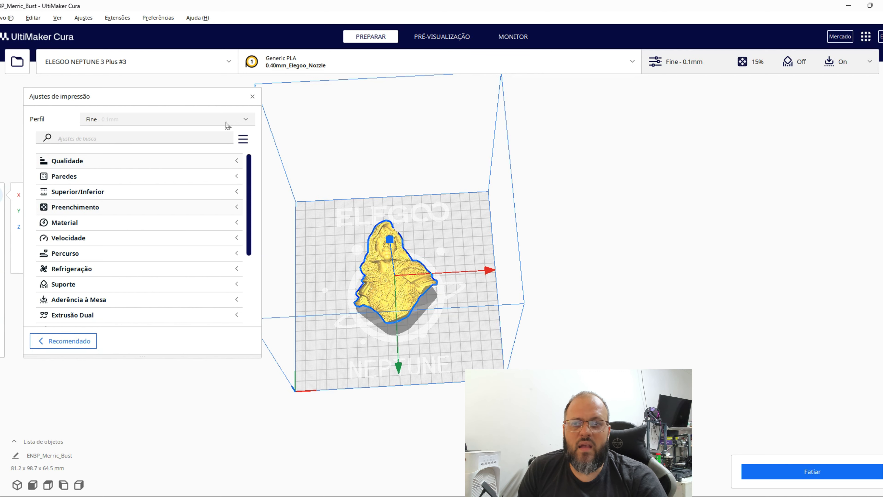
Step: Bring the bust into a close frontal view and switch the print profile to Extra Fast - 0.3 mm
scroll(409, 286, up, 6)
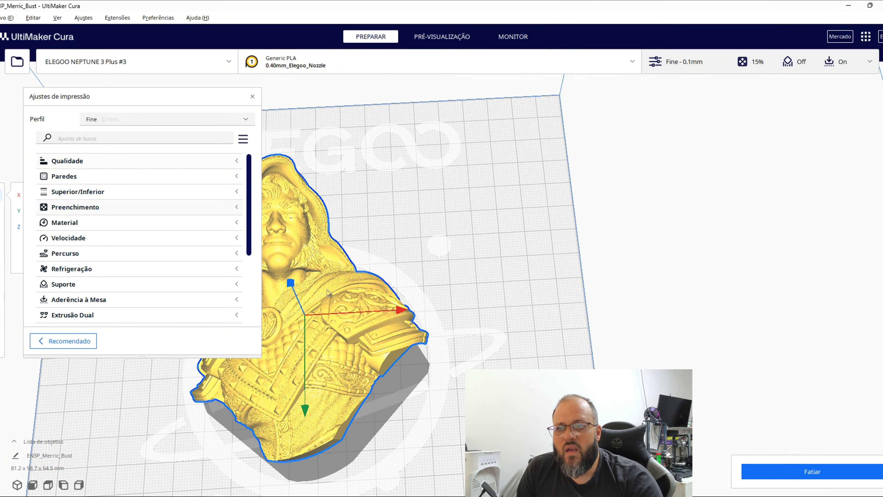
right_drag(326, 291, 318, 336)
middle_drag(326, 325, 508, 292)
right_drag(392, 268, 418, 326)
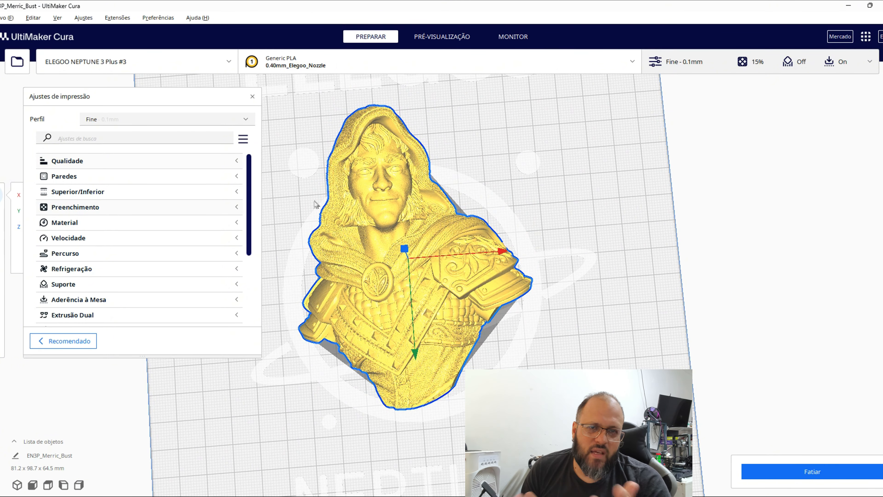
click(246, 120)
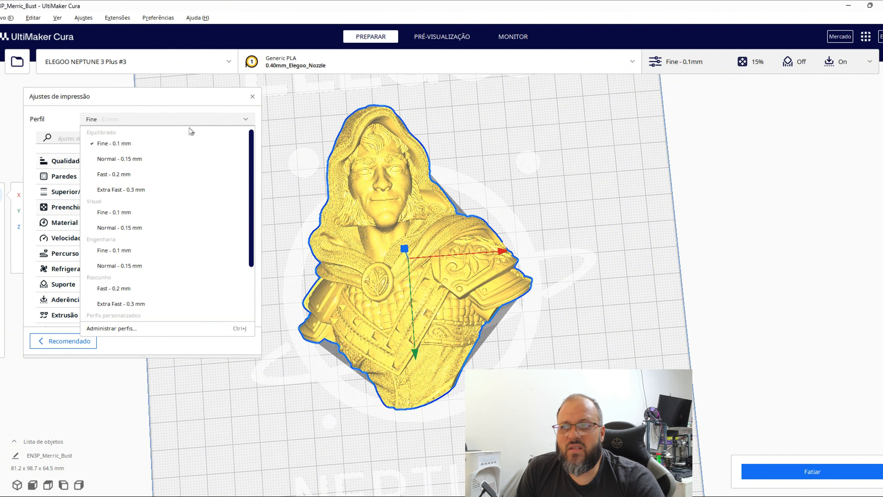
click(122, 191)
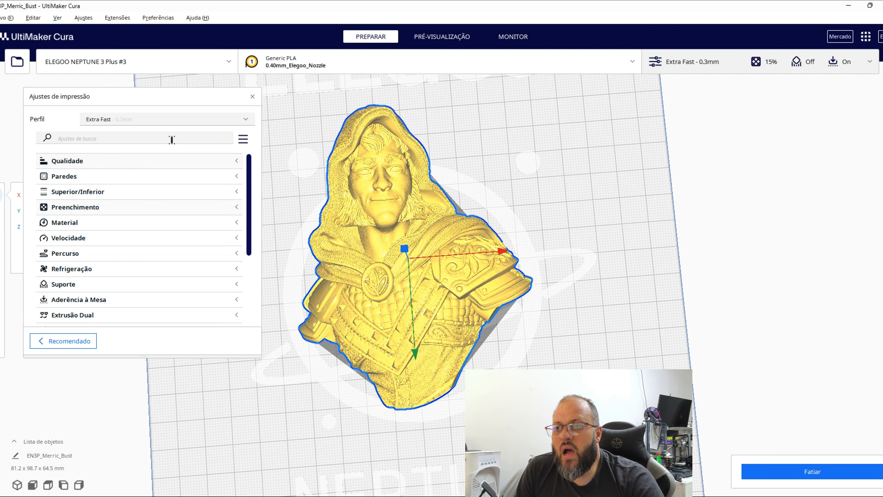
Step: Switch the print profile to the balanced (Equilibrado) Fast - 0.2 mm option
click(245, 121)
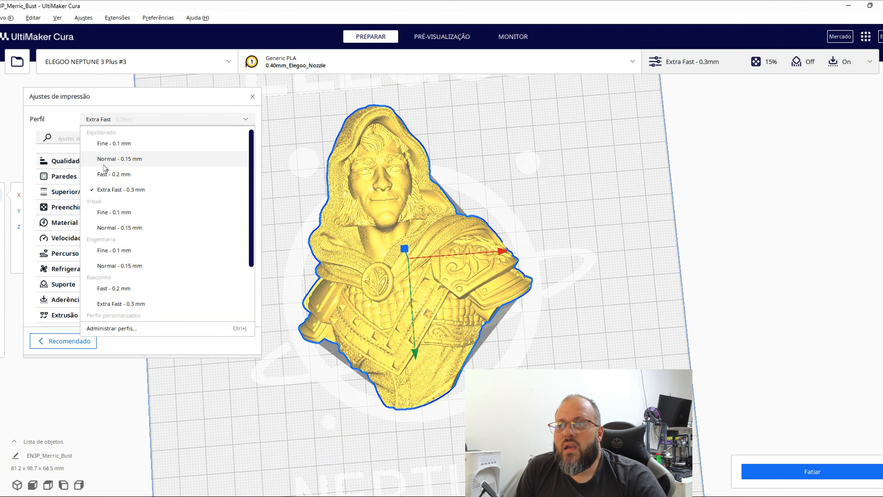
click(104, 177)
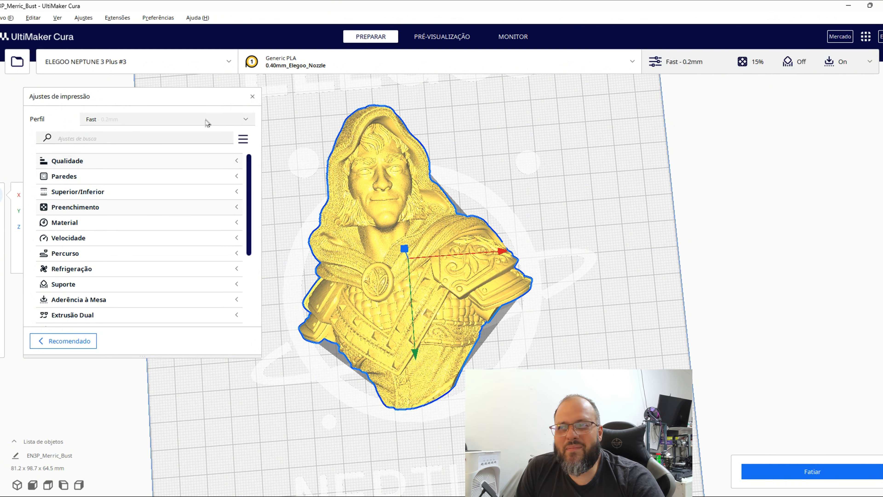
click(167, 119)
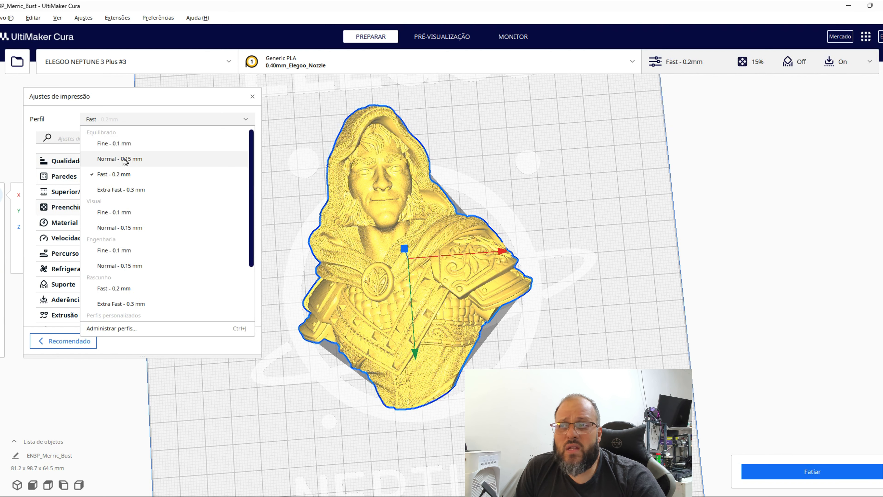
click(246, 119)
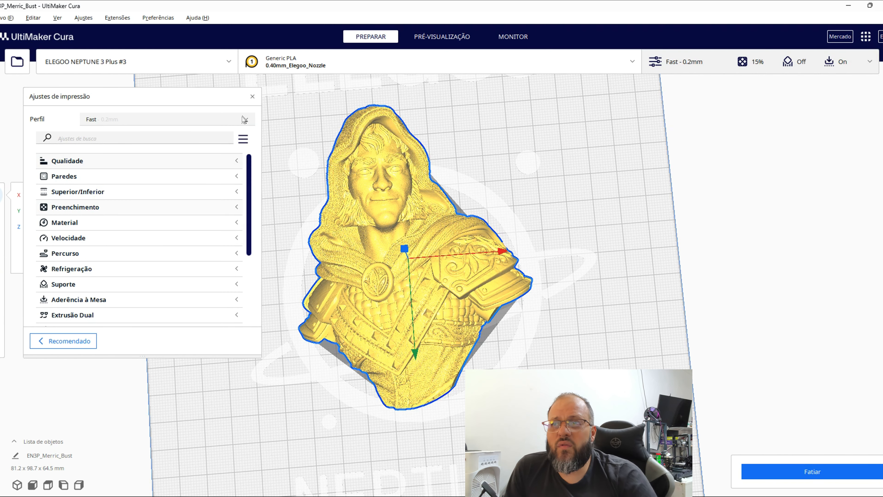
Step: Examine the quality (Qualidade) and wall (Paredes) setting groups of the current profile, and collapse them again
click(238, 163)
click(237, 163)
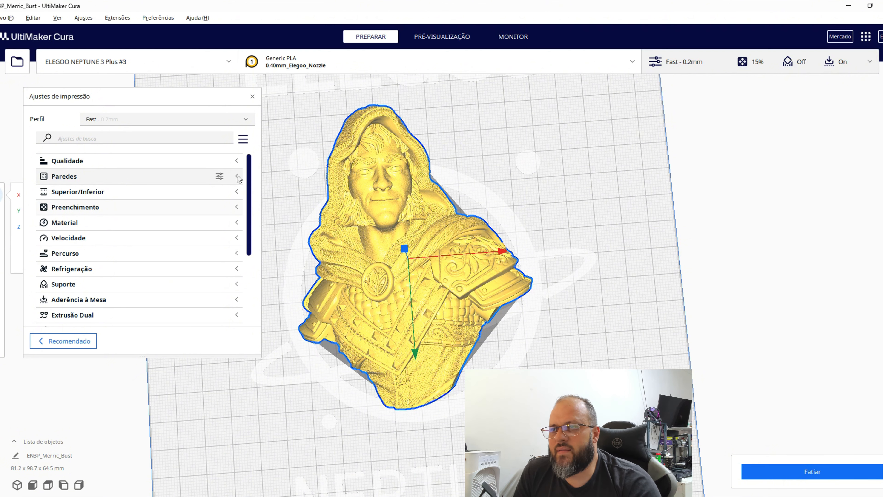
click(237, 176)
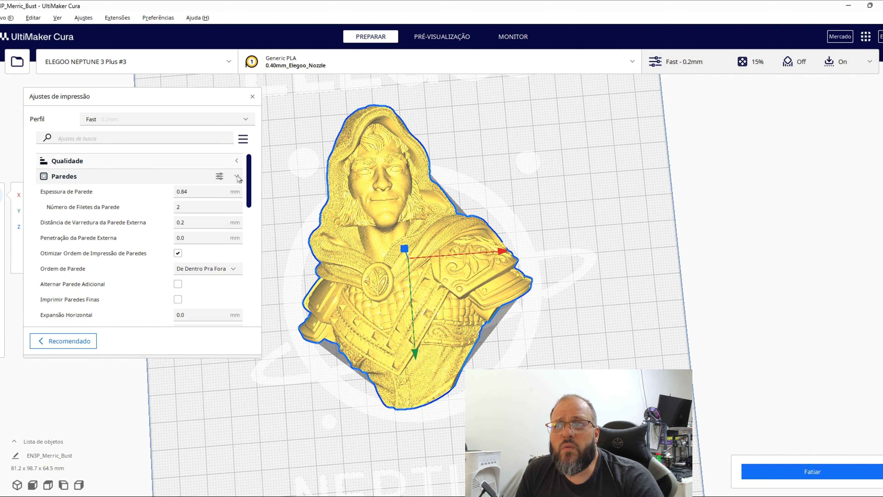
click(238, 177)
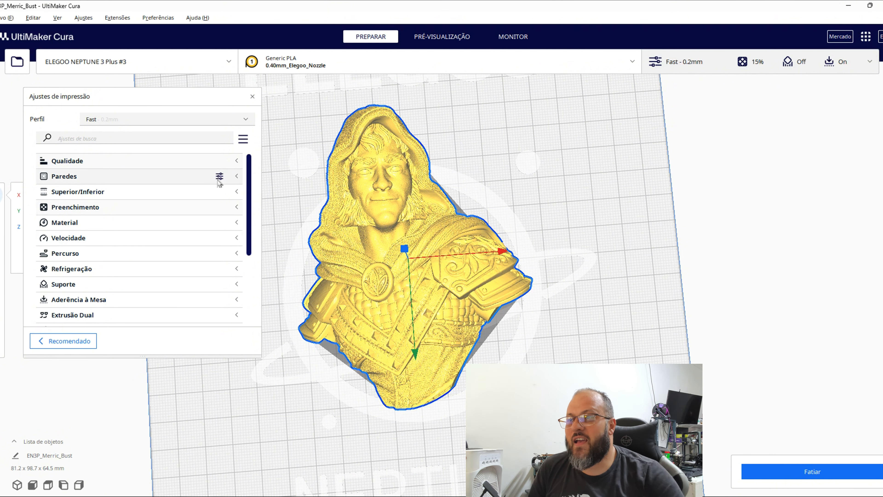
Step: Set the infill density (Densidade do Preenchimento) to 7%
click(238, 207)
mouse_move(203, 228)
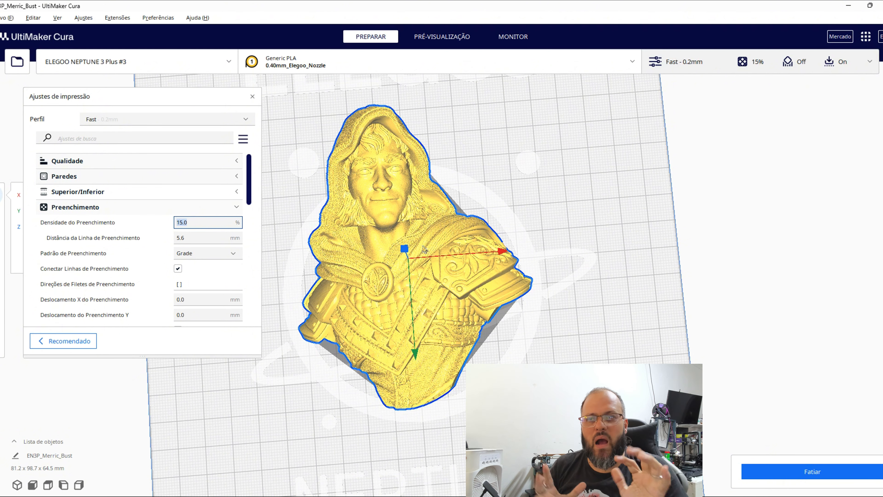
text(7)
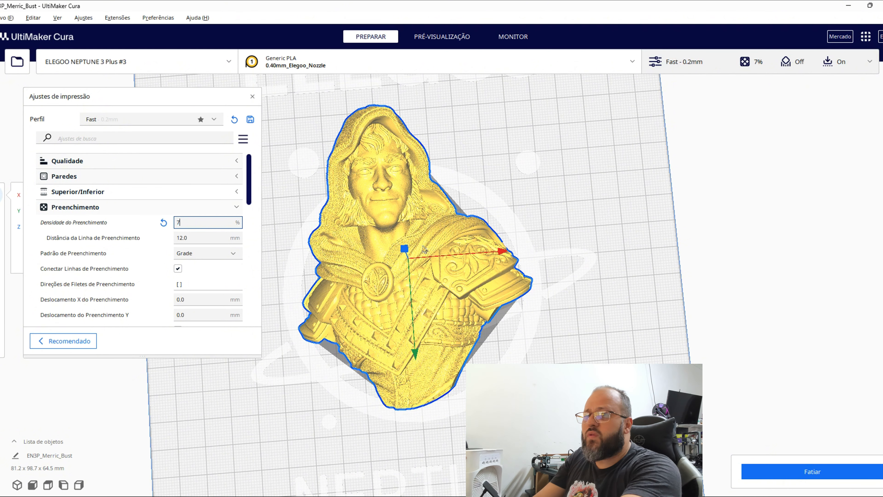
key(Tab)
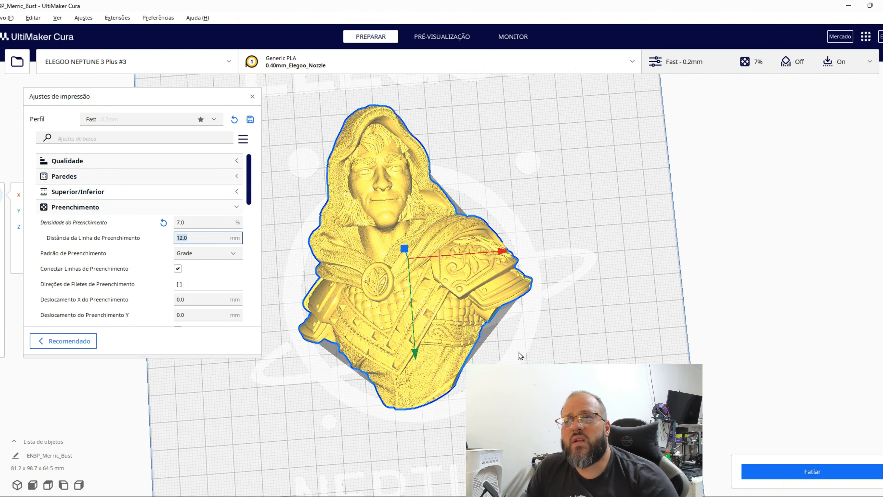
Step: Slice the bust and preview its layers, lowering the visible layer until the infill inside the model shows
click(782, 466)
click(782, 466)
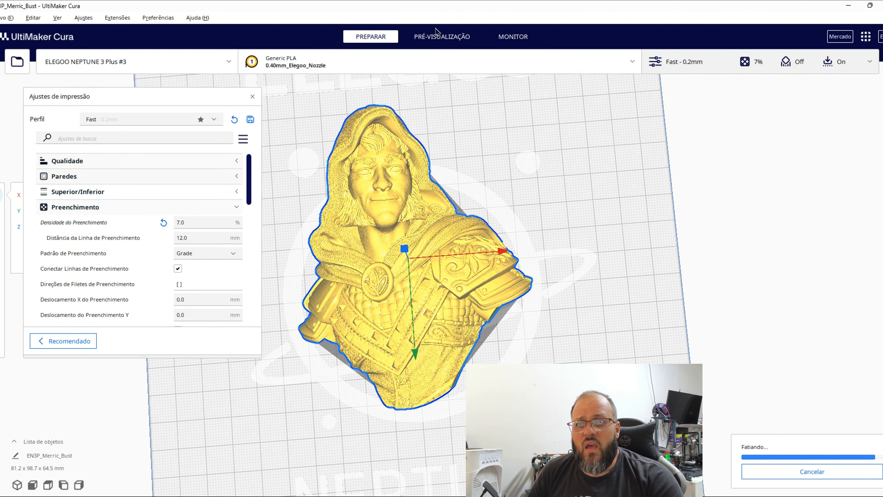
click(438, 36)
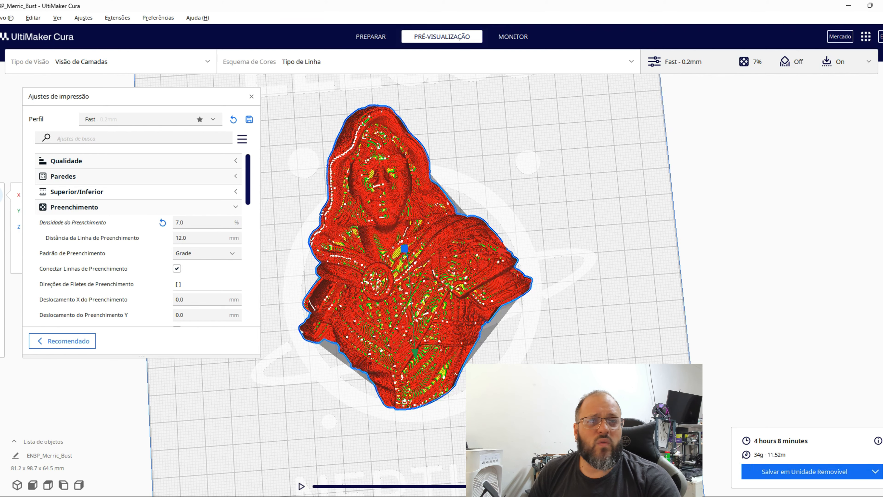
drag(881, 195, 869, 239)
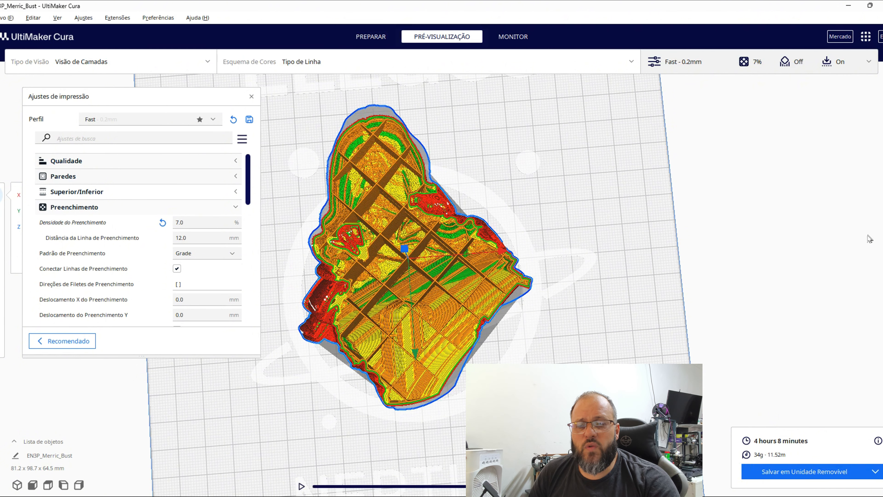
Step: Change the infill pattern (Padrão de Preenchimento) to Cúbico and slice the bust again
mouse_move(217, 254)
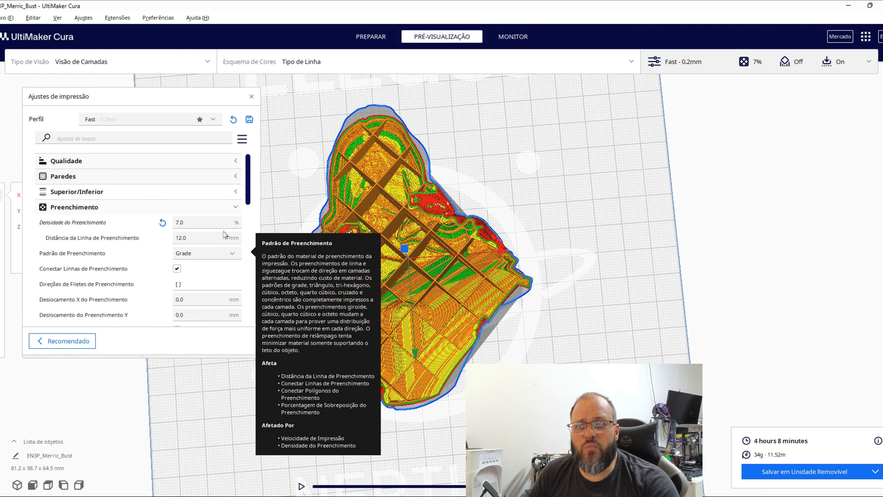
click(232, 257)
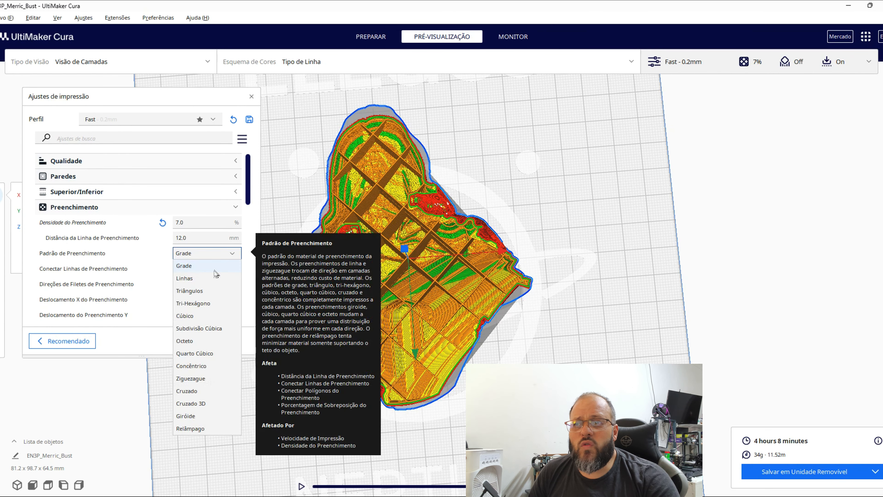
click(188, 315)
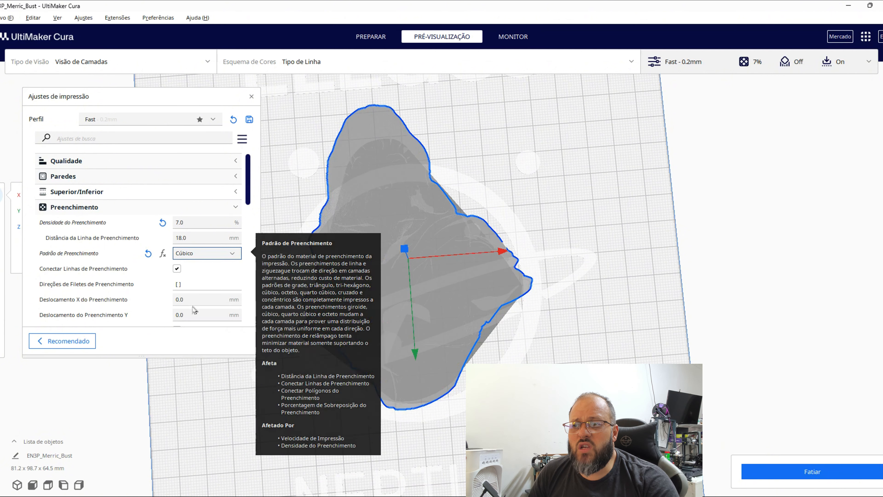
click(808, 477)
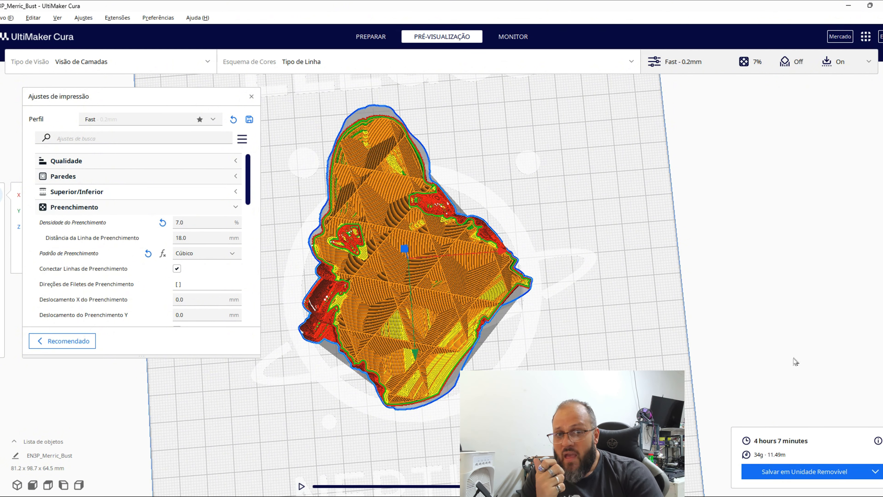
Step: Set the infill density to 25% and slice the bust to compare the infill
click(205, 225)
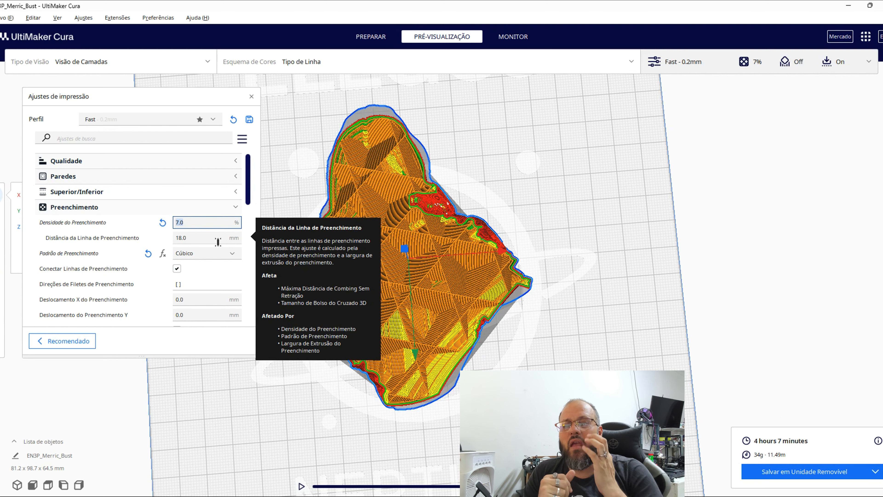
text(25)
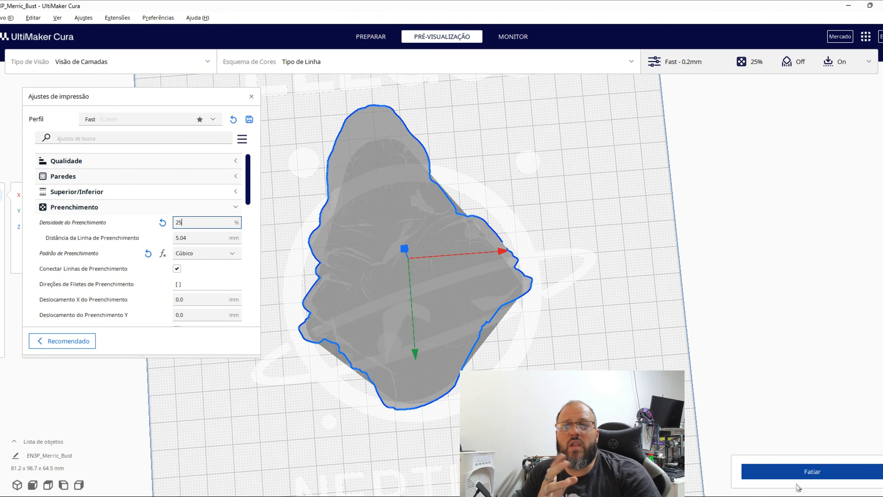
click(798, 474)
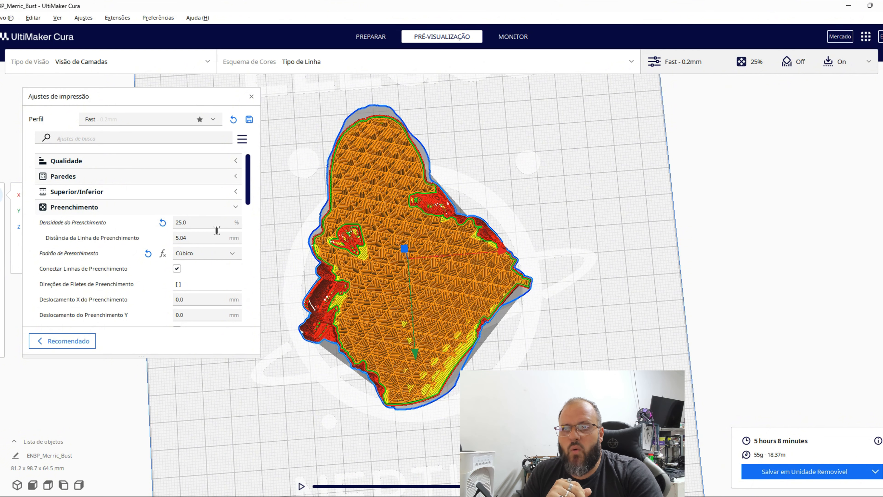
Step: Set the infill density back to 7%, slice the bust again and return to the preparation view
click(183, 223)
text(7)
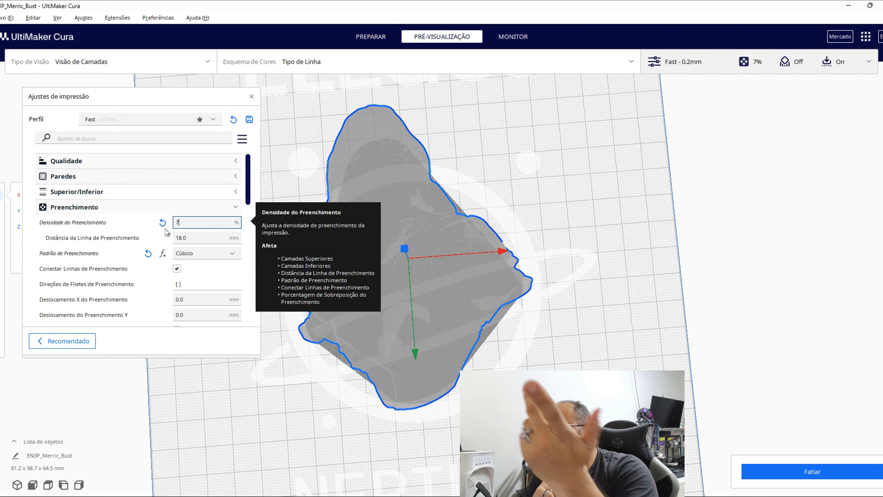
click(824, 470)
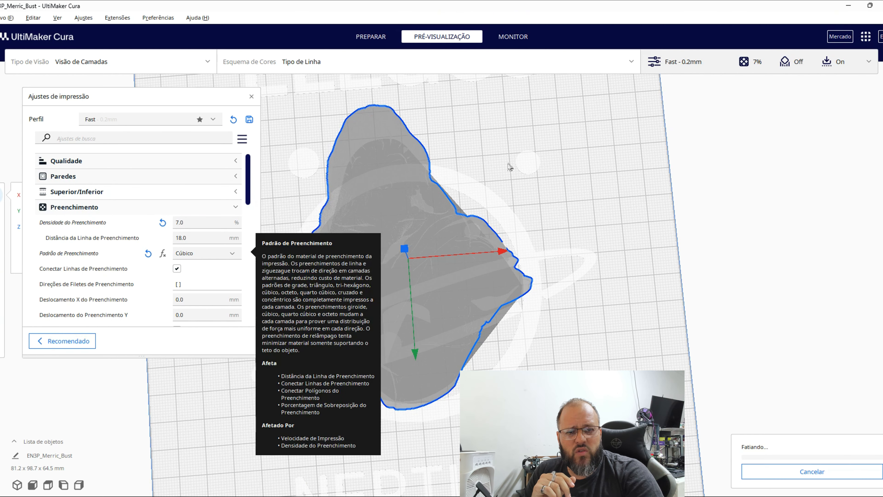
click(363, 43)
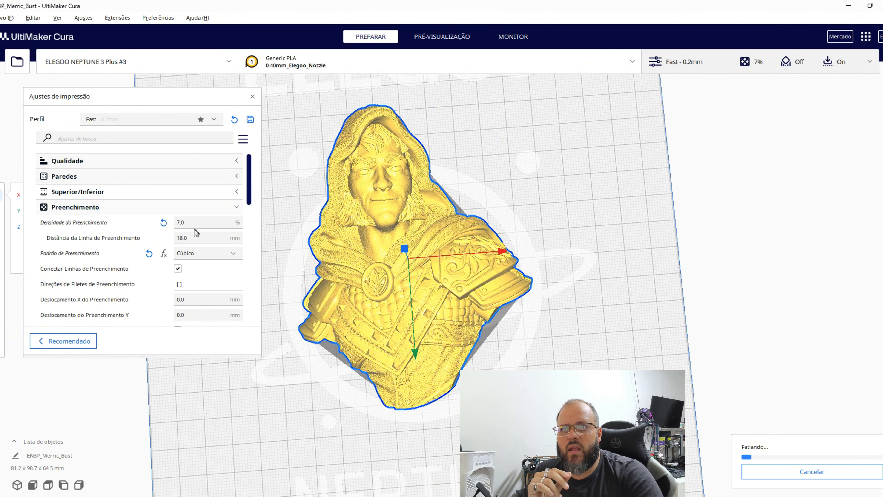
Step: Examine the material settings for the general, initial-layer, initial and final printing temperatures
click(238, 209)
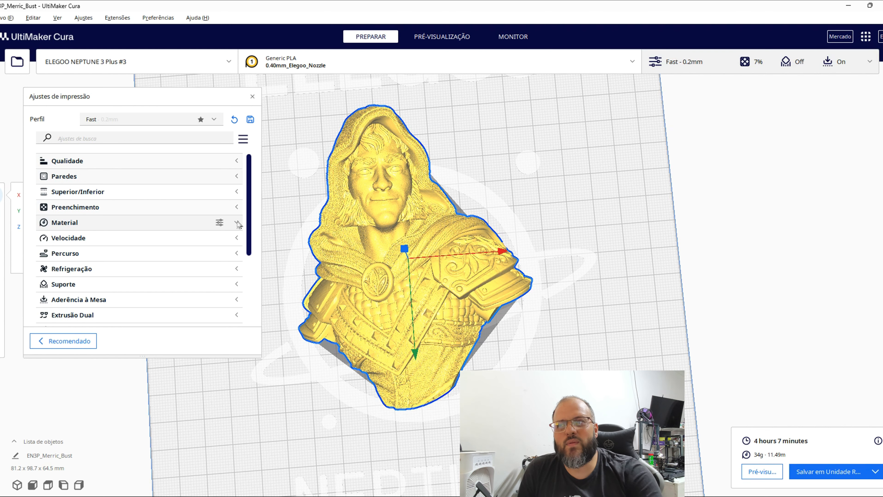
click(238, 225)
click(200, 239)
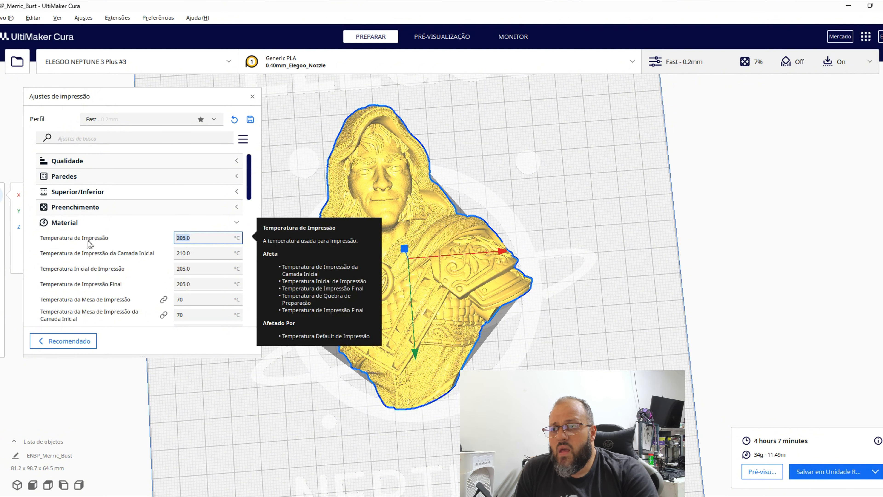
click(205, 255)
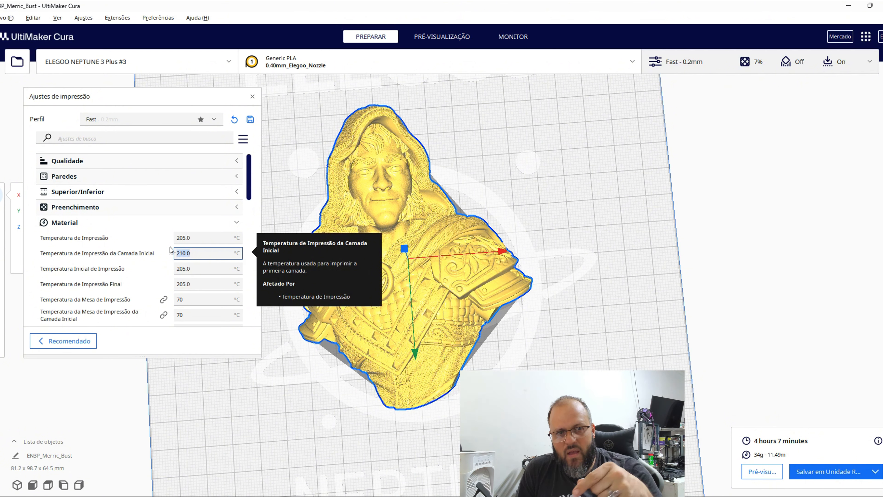
click(184, 272)
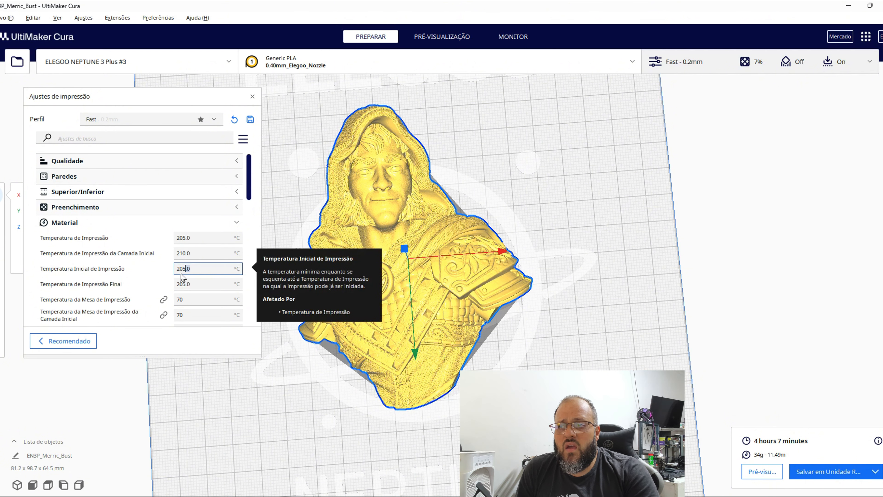
double_click(183, 275)
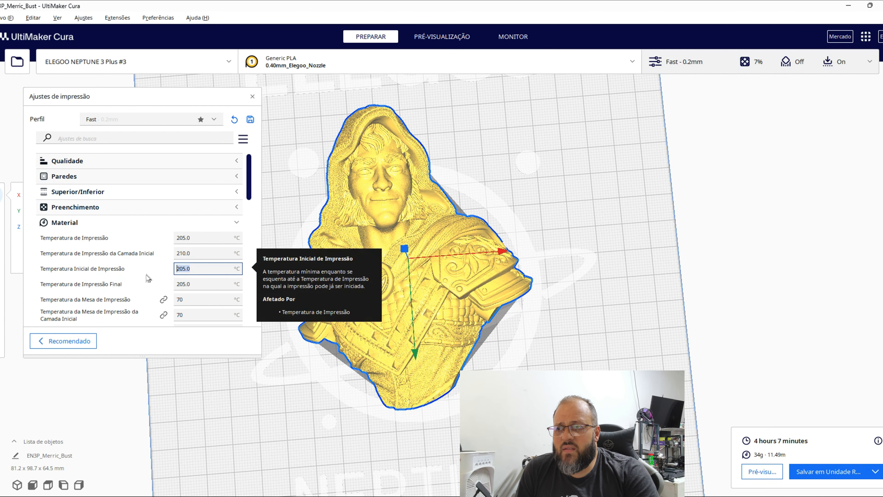
key(Tab)
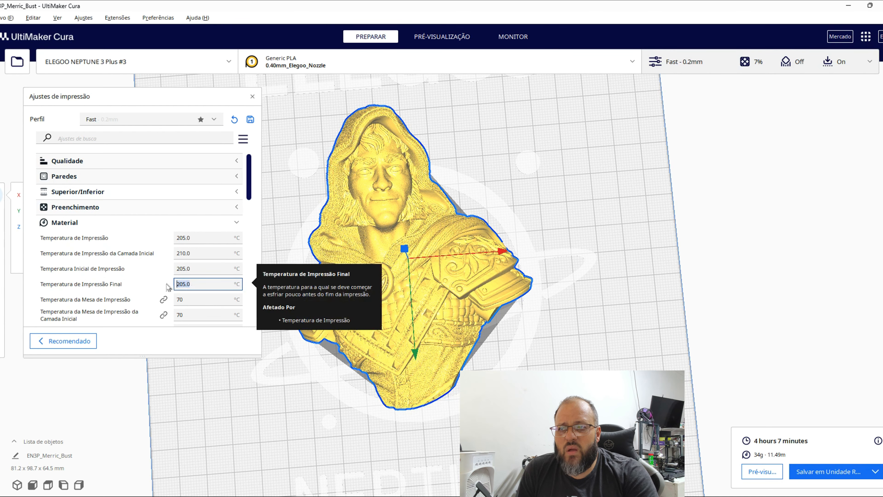
mouse_move(140, 289)
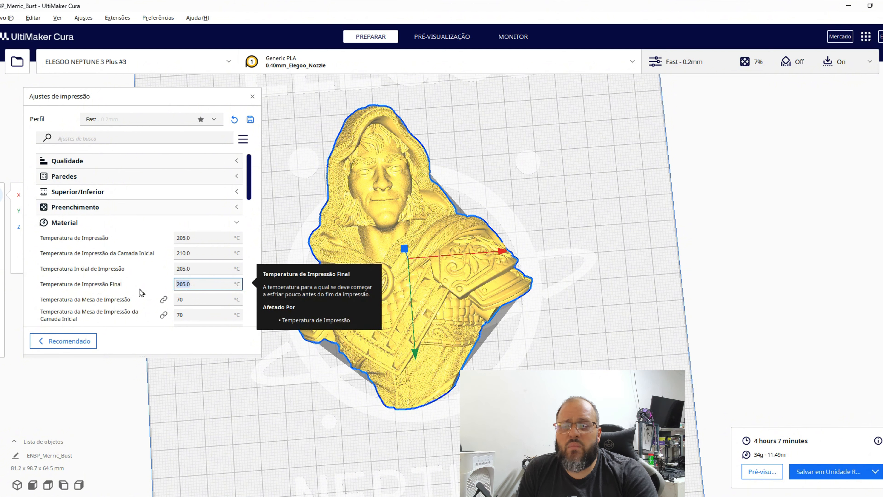
Step: Set the build plate temperature (Temperatura da Mesa de Impressão) to 65 °C and collapse the material settings
key(Tab)
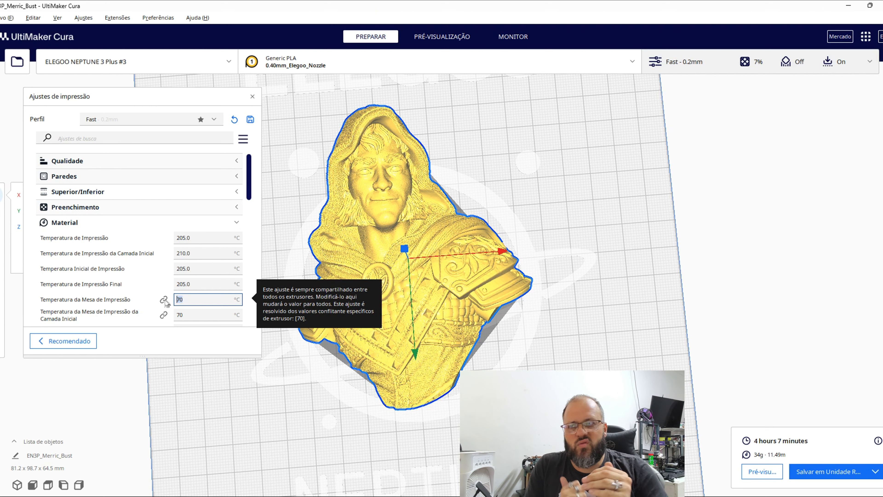
text(65)
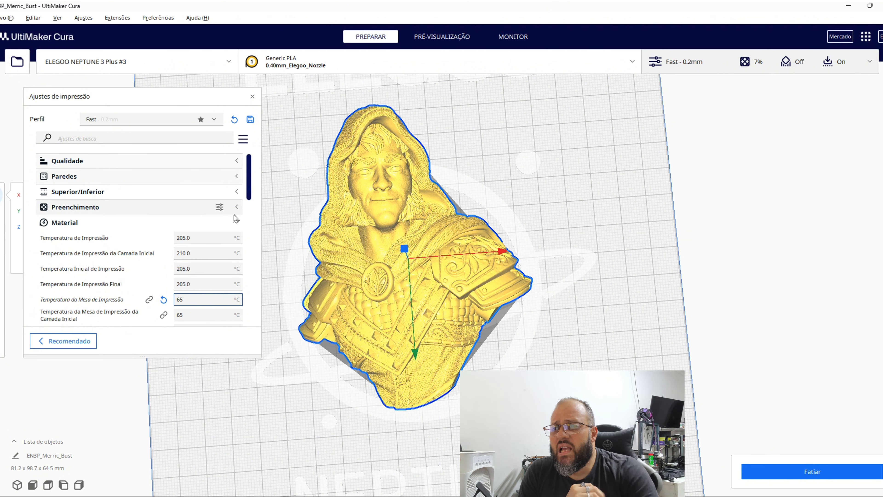
click(238, 221)
click(239, 223)
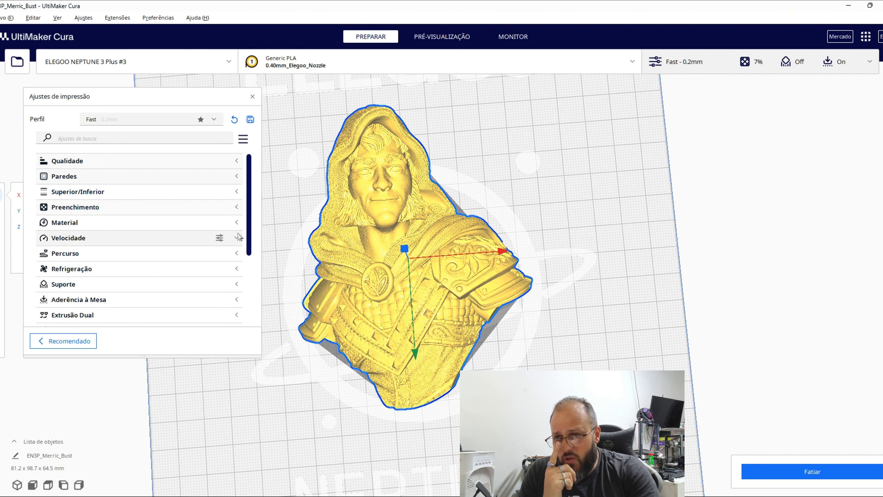
Step: Examine the speed (Velocidade), travel and retraction (Percurso) and cooling (Refrigeração) settings, collapsing each group after review
click(239, 238)
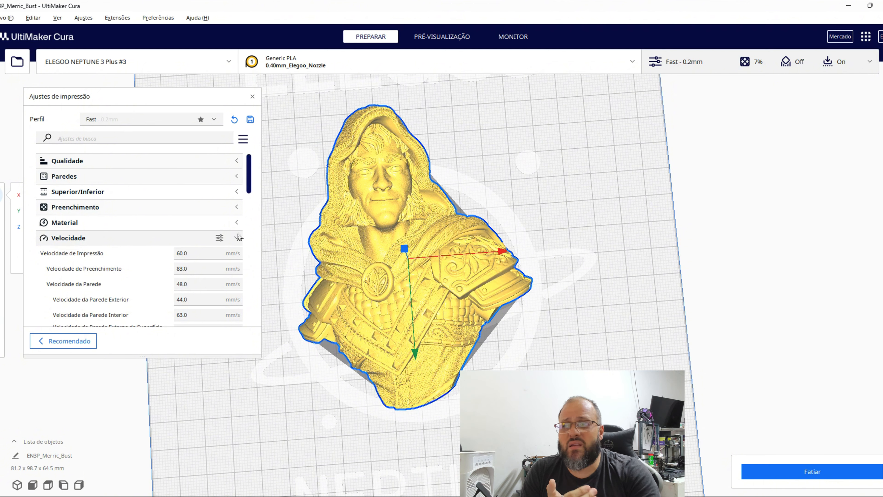
mouse_move(209, 258)
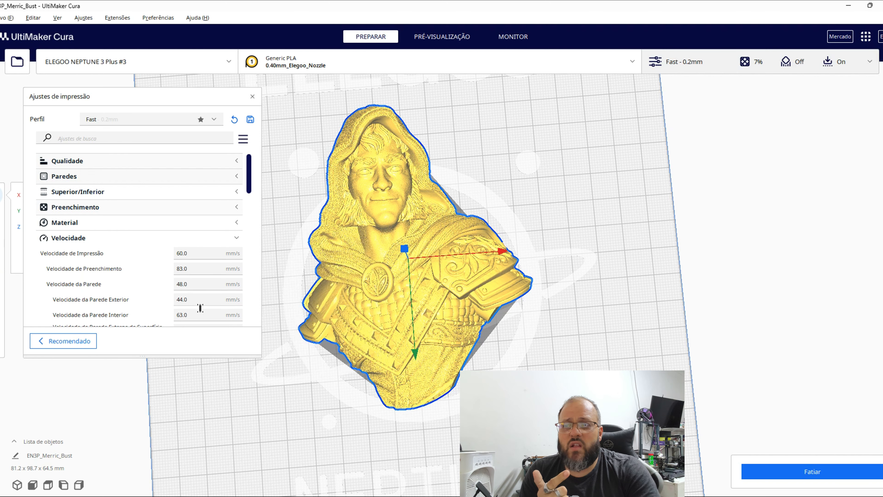
scroll(194, 303, down, 3)
scroll(195, 304, up, 5)
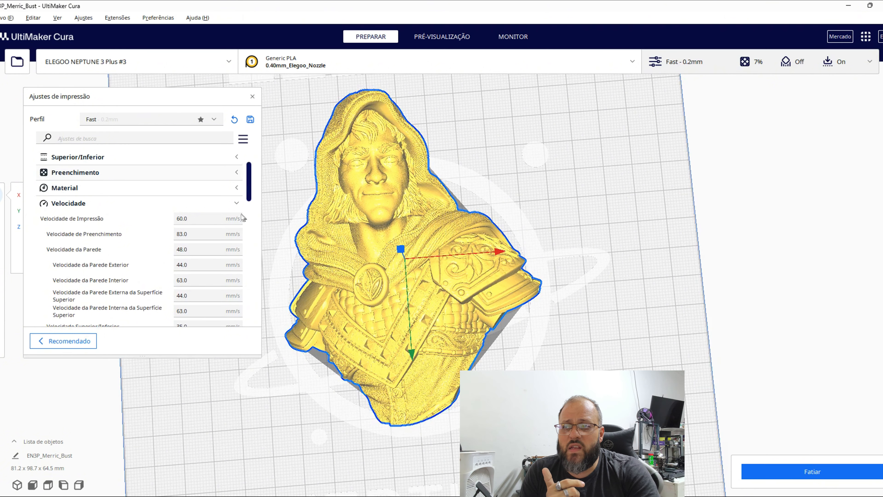
click(237, 203)
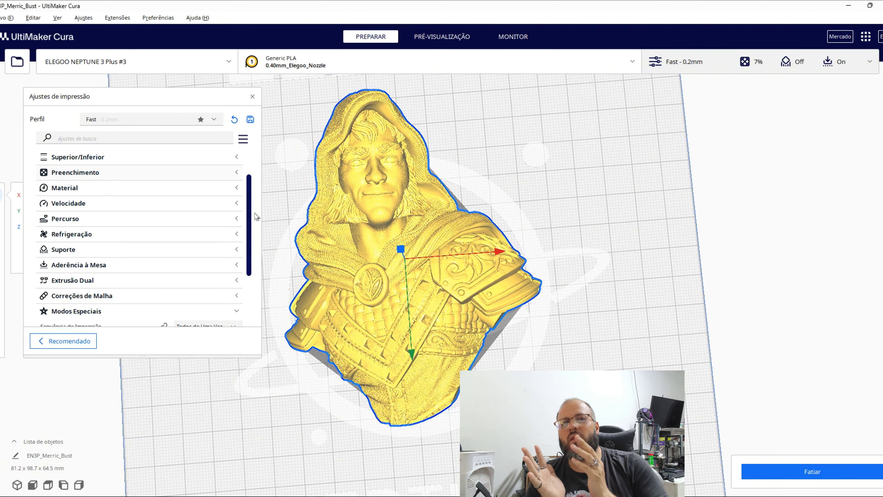
click(236, 218)
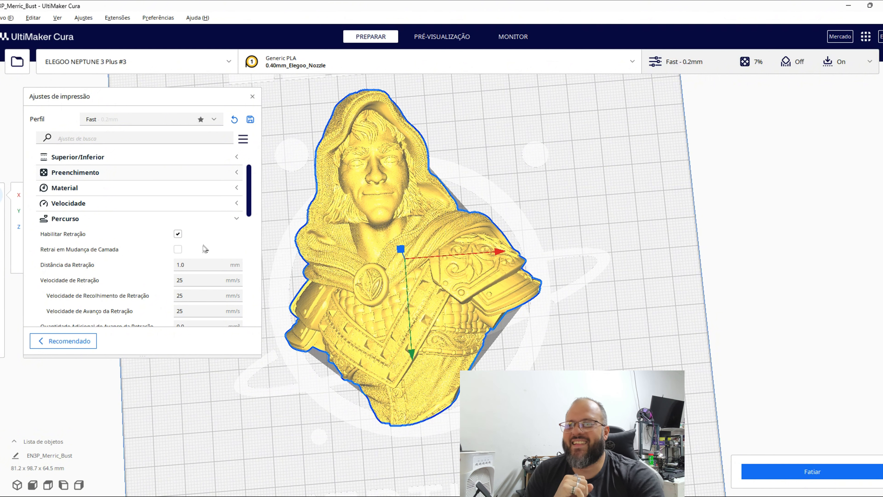
click(235, 219)
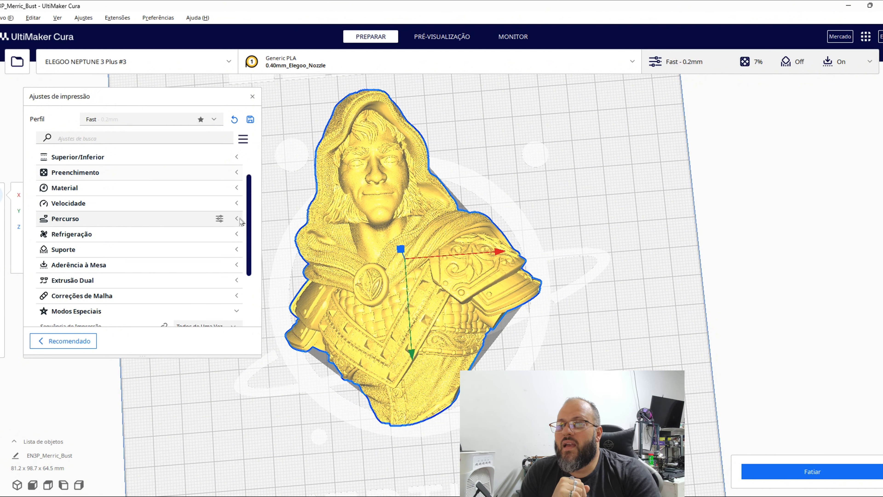
click(237, 235)
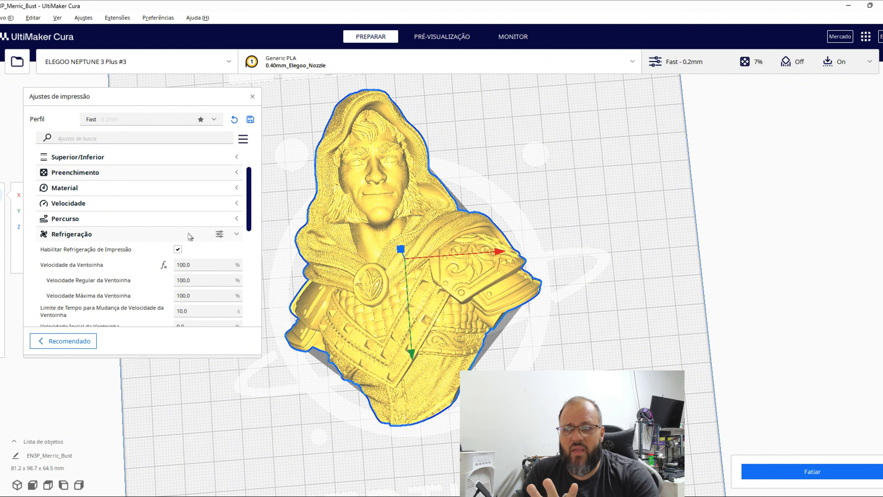
mouse_move(191, 275)
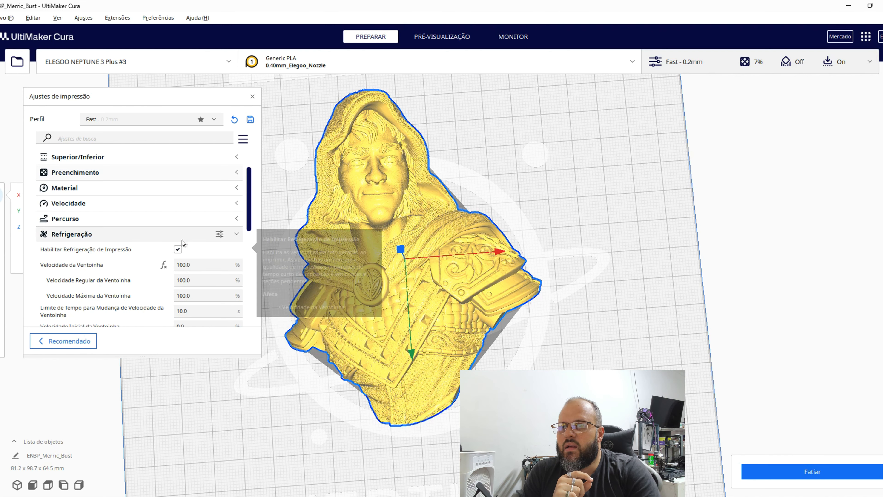
click(237, 234)
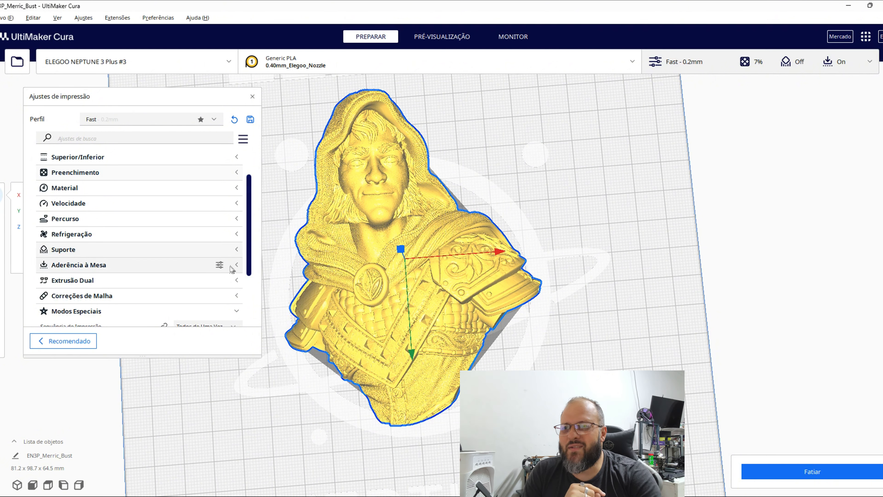
Step: Examine the Brim options under build plate adhesion (Aderência à Mesa), including the brim line count
click(238, 267)
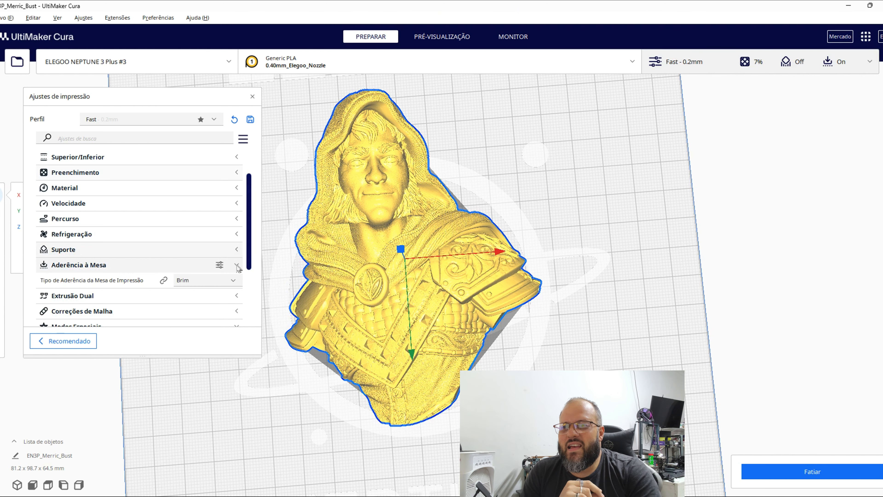
mouse_move(236, 282)
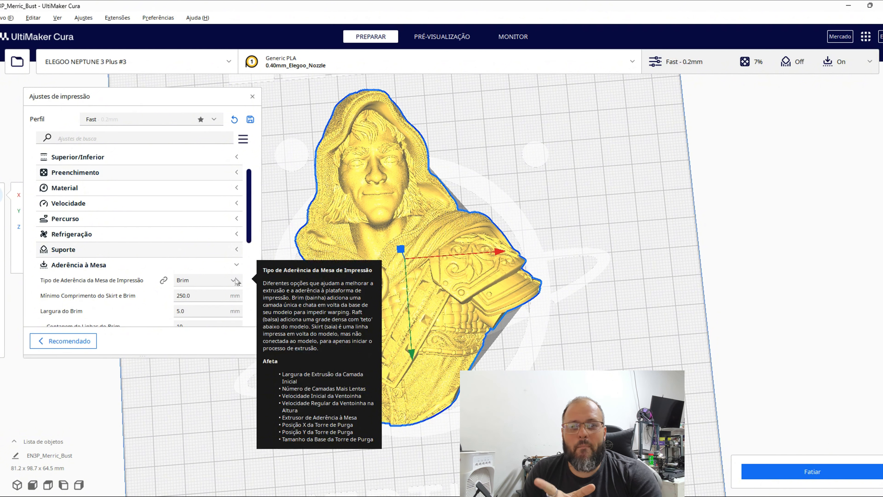
scroll(236, 281, down, 2)
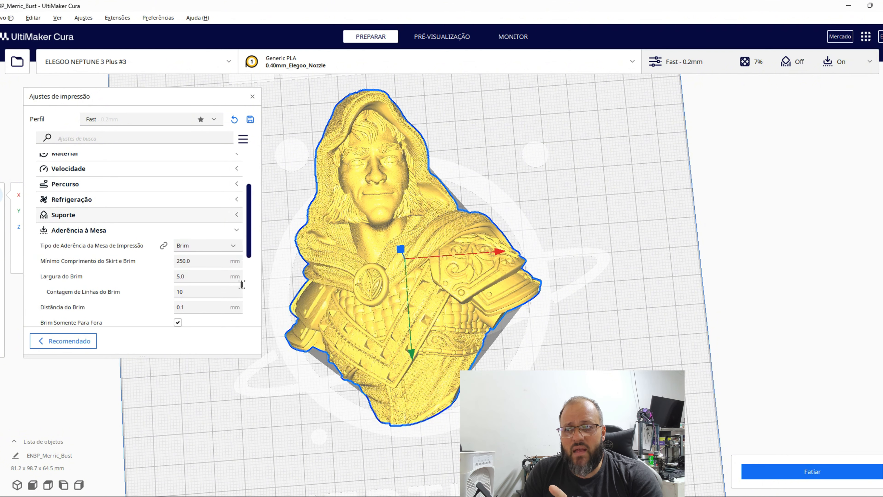
click(199, 295)
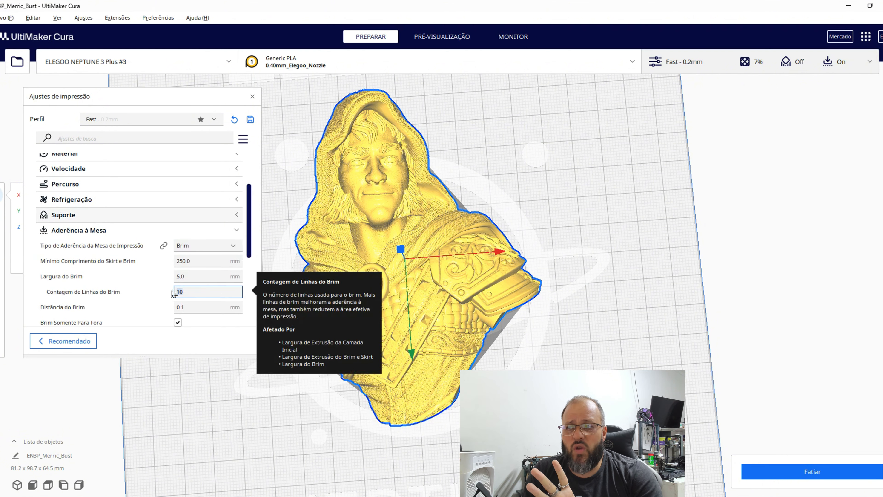
mouse_move(204, 315)
mouse_move(217, 302)
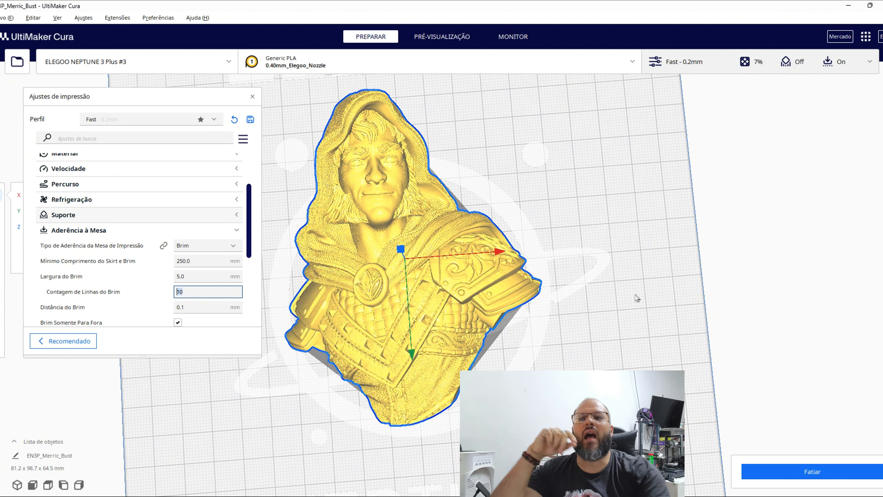
Step: Slice the bust in the preview and inspect the brim around its contact point with the build plate
click(440, 37)
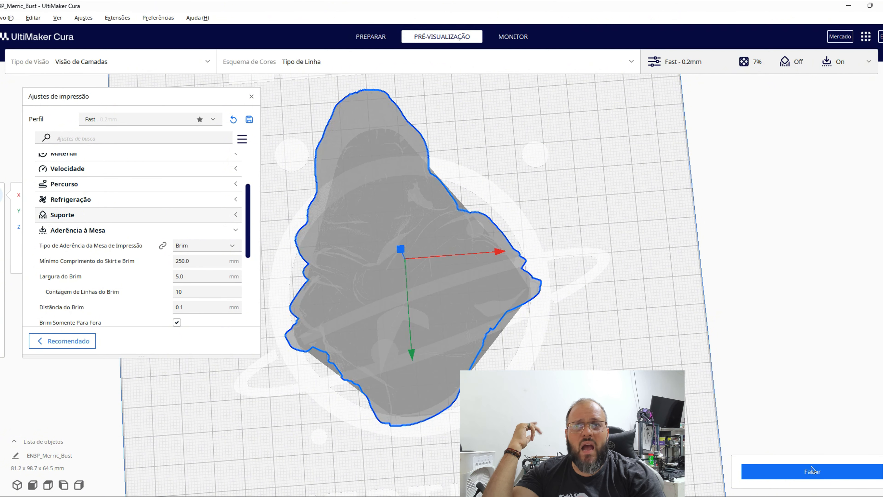
click(812, 470)
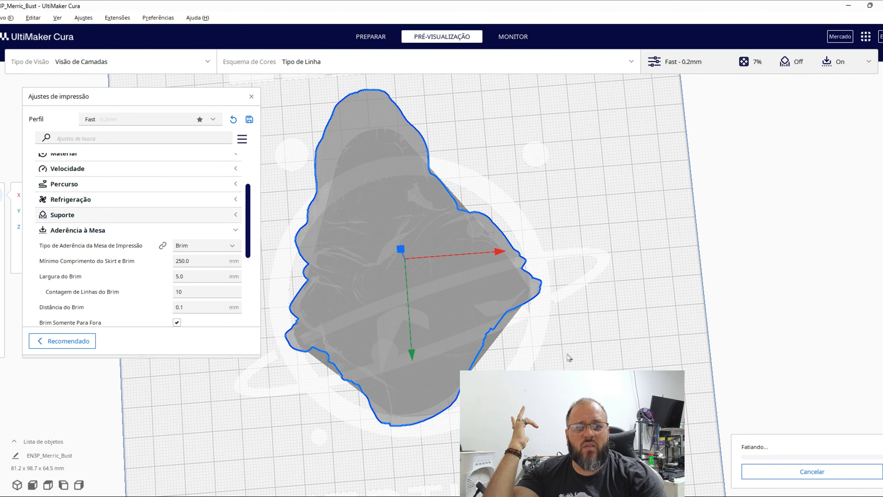
right_drag(569, 358, 450, 338)
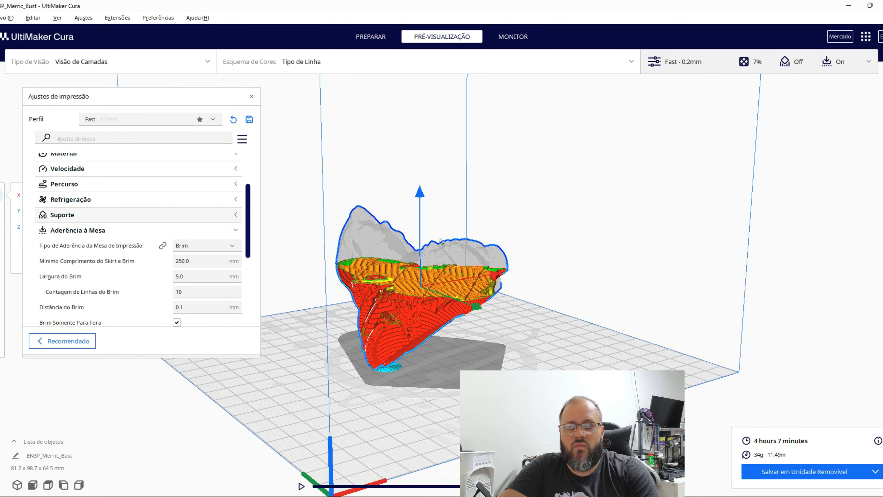
scroll(393, 378, up, 3)
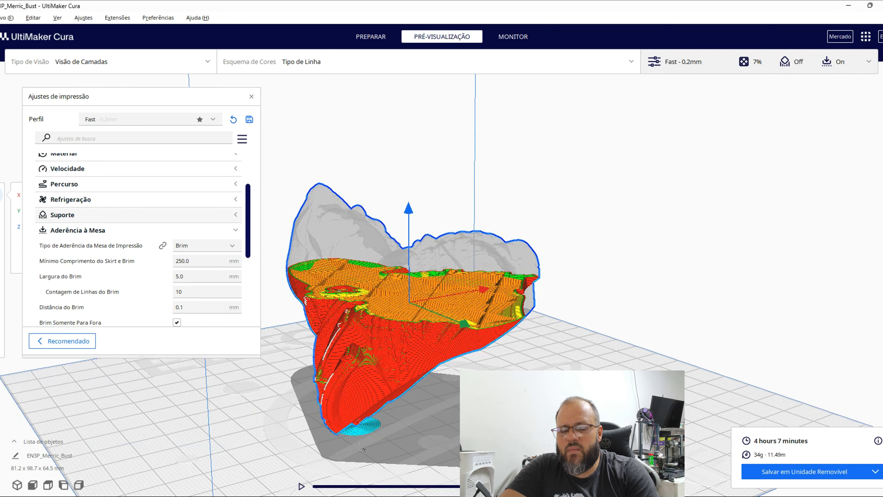
scroll(377, 424, up, 5)
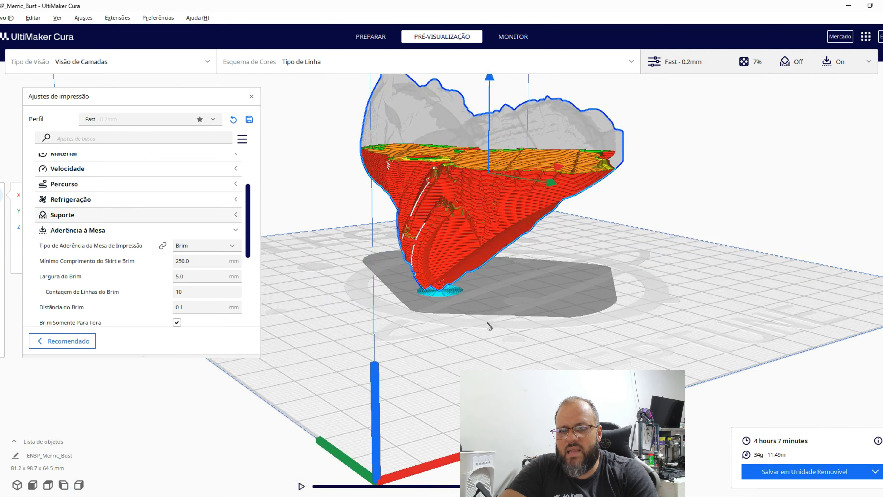
scroll(406, 309, up, 4)
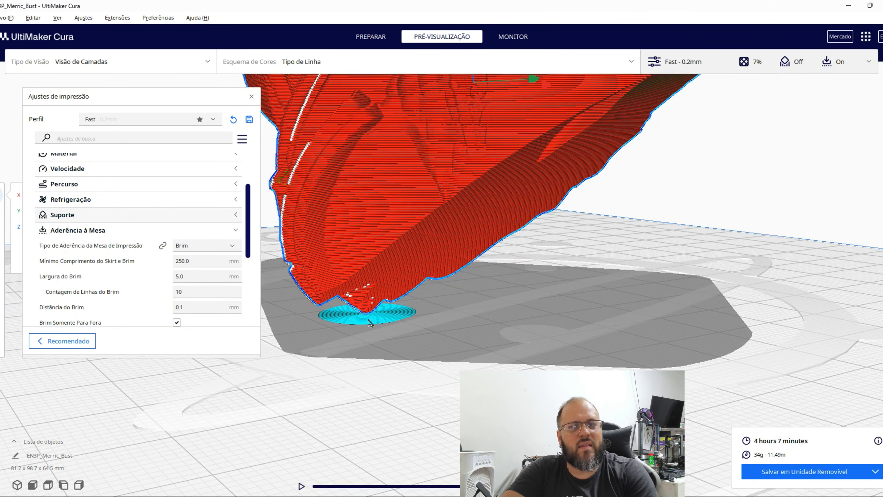
scroll(371, 324, down, 4)
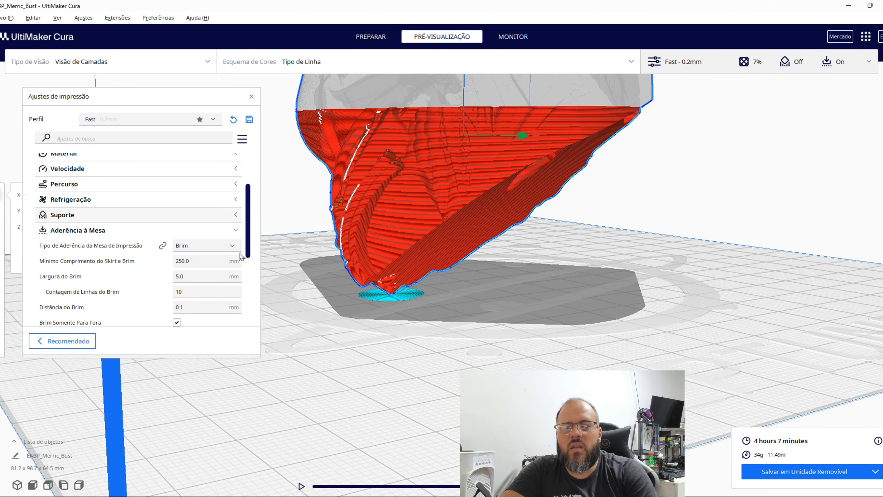
Step: Set the build plate adhesion type to Raft, slice the bust, inspect the raft and collapse the adhesion settings
click(233, 247)
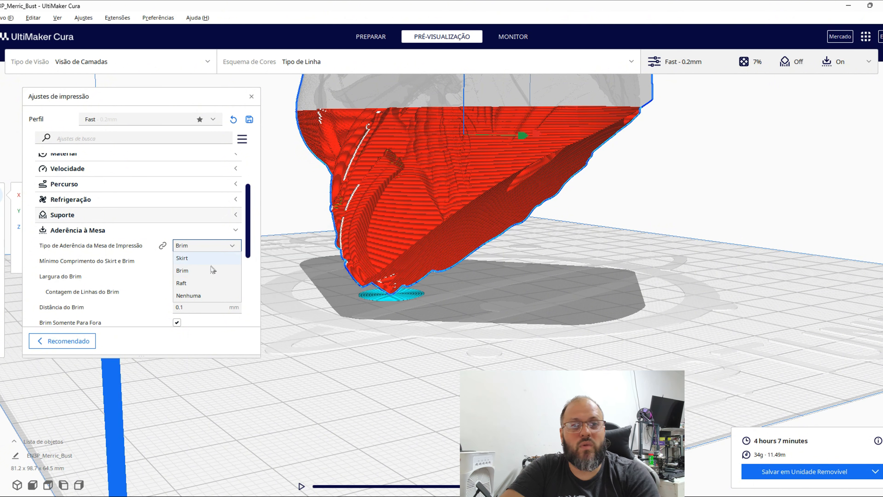
click(194, 283)
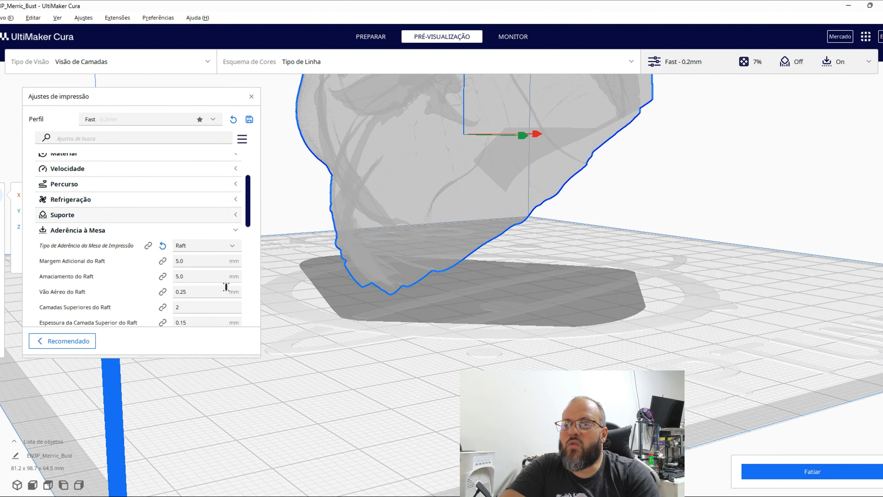
click(776, 472)
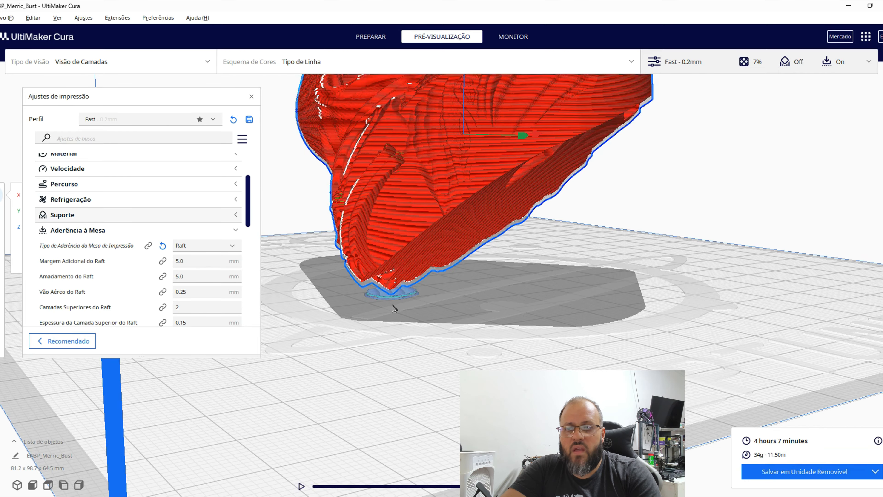
scroll(385, 301, up, 2)
right_drag(363, 329, 465, 348)
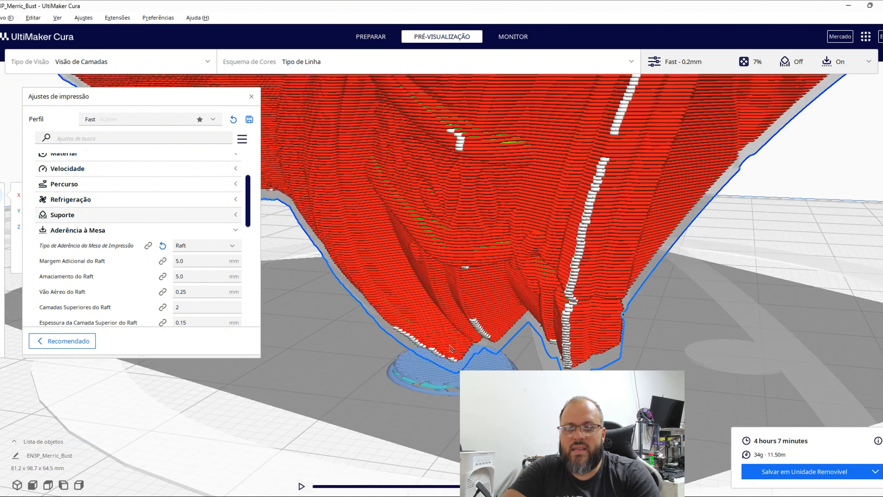
scroll(465, 348, up, 3)
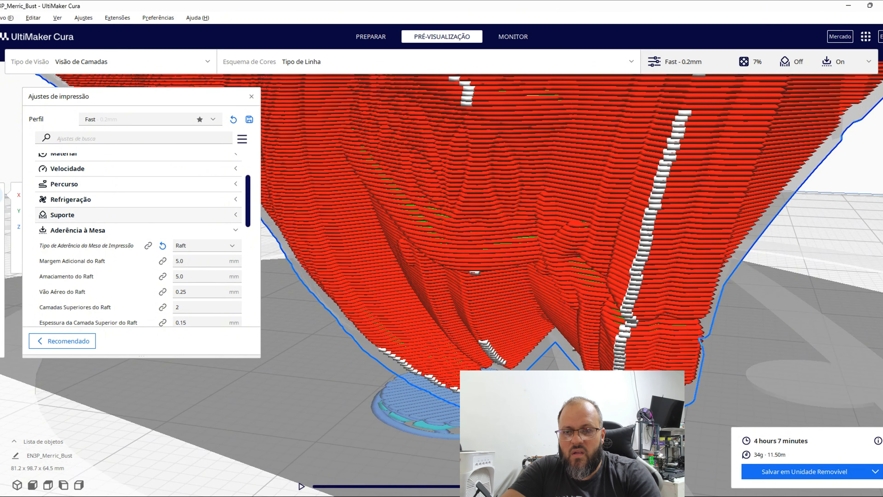
right_drag(483, 434, 421, 318)
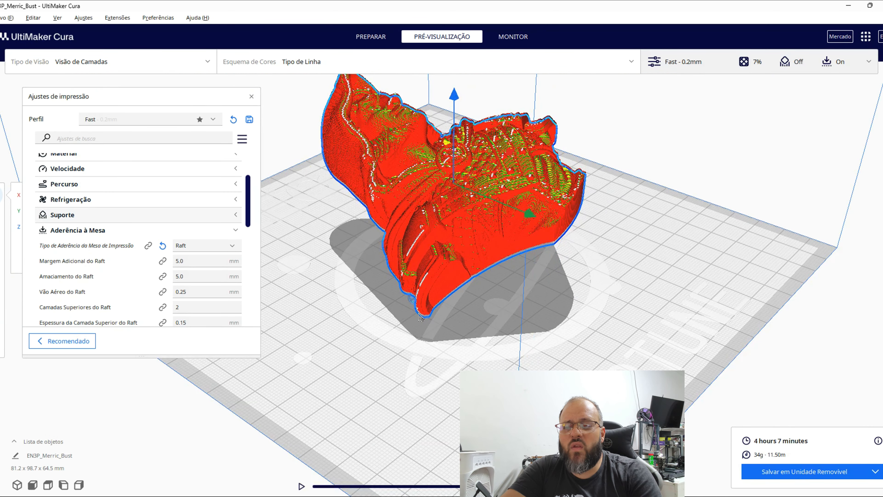
click(238, 231)
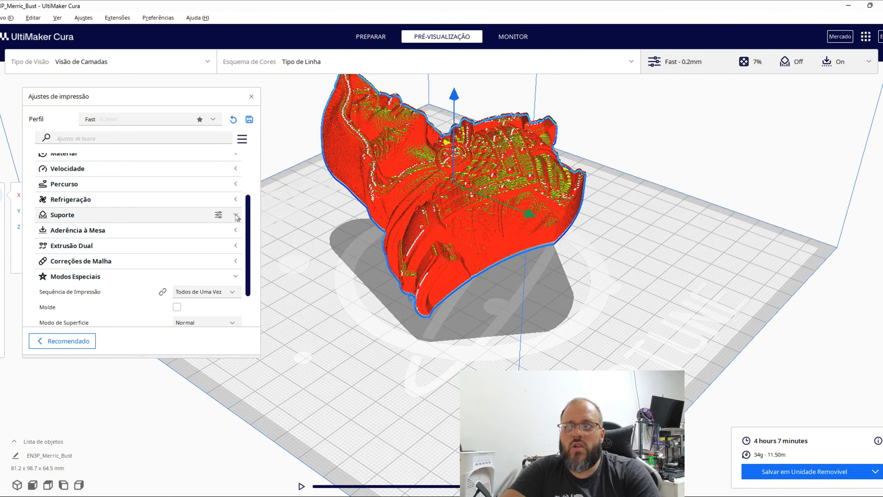
Step: Enable support generation (Gerar Suporte) and set the support structure to tree (Árvore)
click(237, 217)
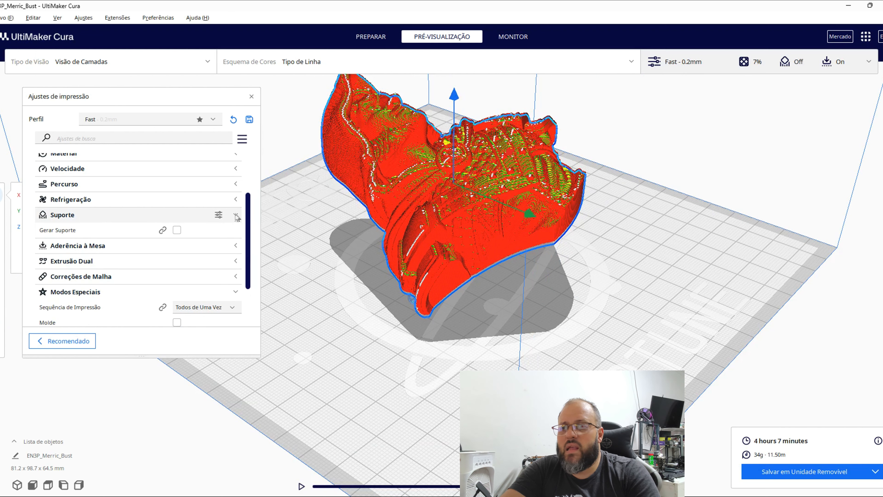
click(177, 230)
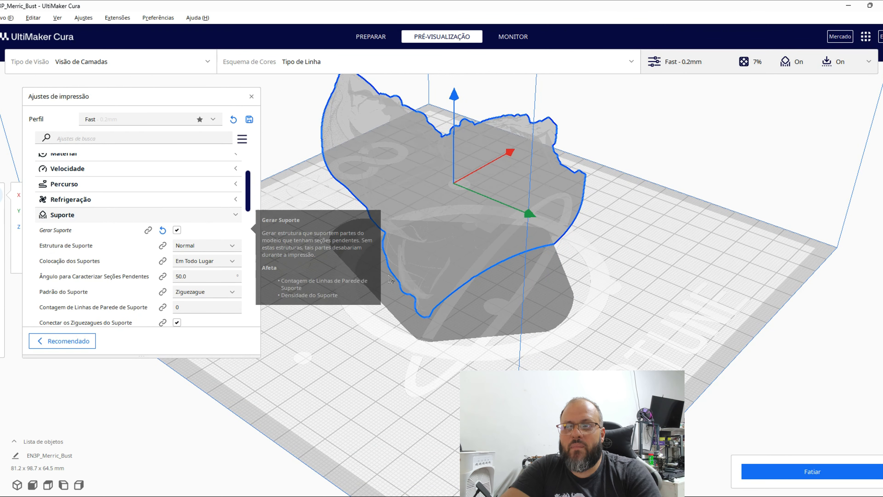
click(233, 246)
click(195, 270)
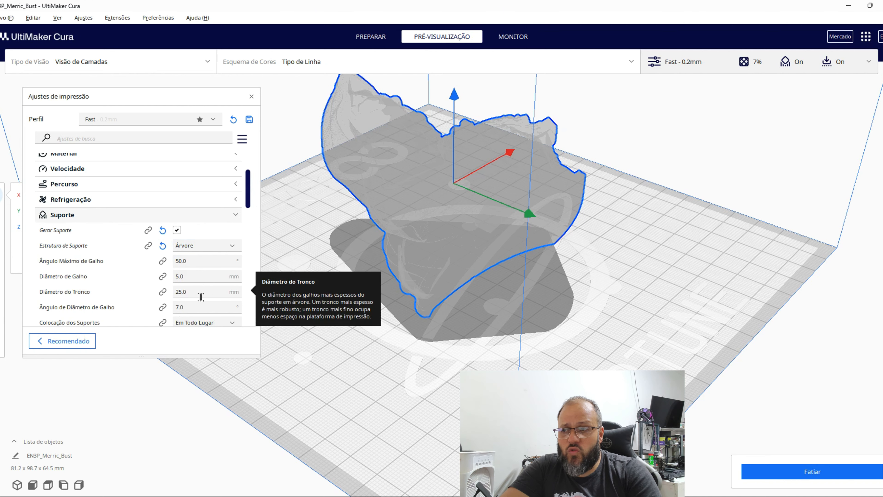
Step: Set the tree support's maximum branch angle (Ângulo Máximo de Galho) to 80° and slice the bust
scroll(198, 296, down, 5)
scroll(193, 264, up, 2)
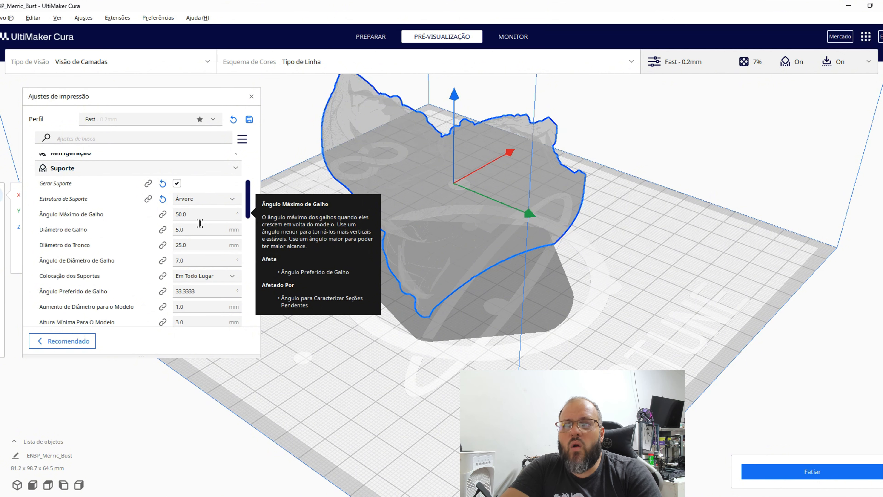
drag(190, 218, 177, 219)
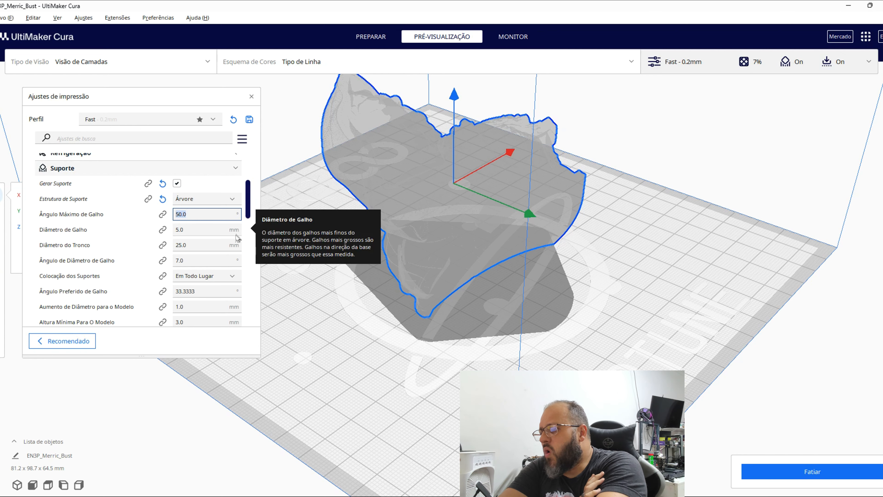
text(80)
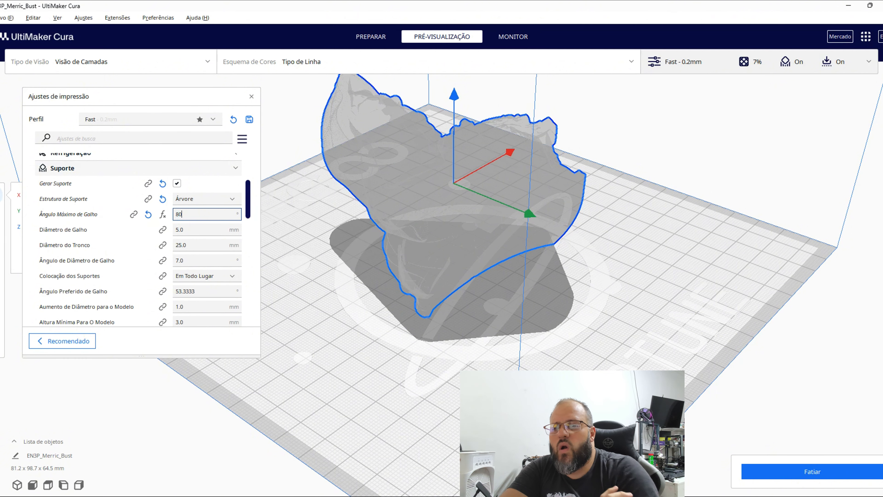
click(785, 478)
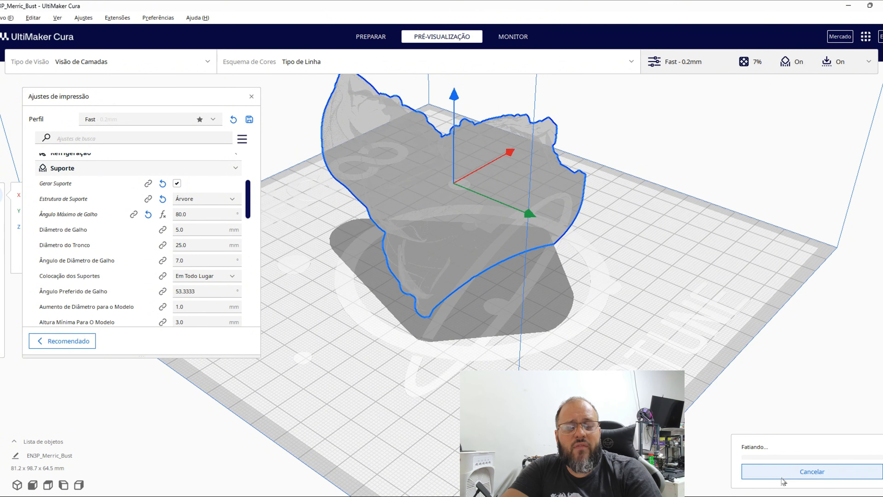
Step: Set the tree support's maximum branch angle (Ângulo Máximo de Galho) to 20° and slice the bust
right_drag(536, 239, 491, 195)
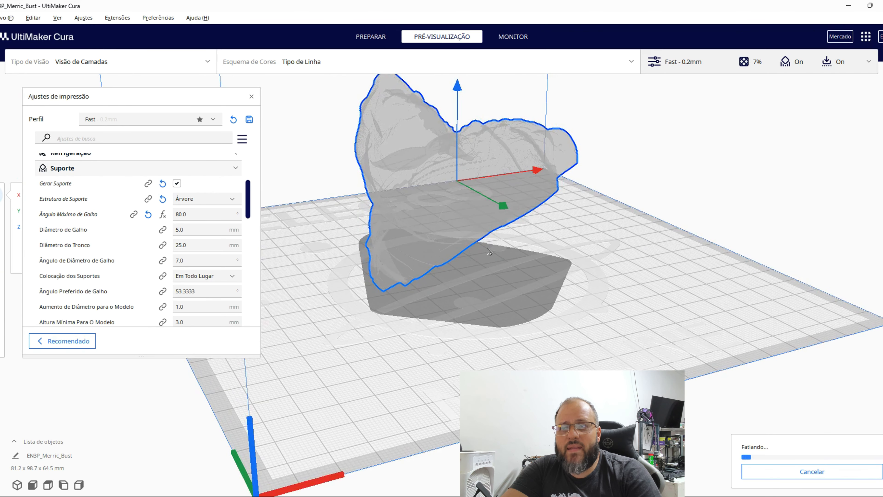
mouse_move(212, 223)
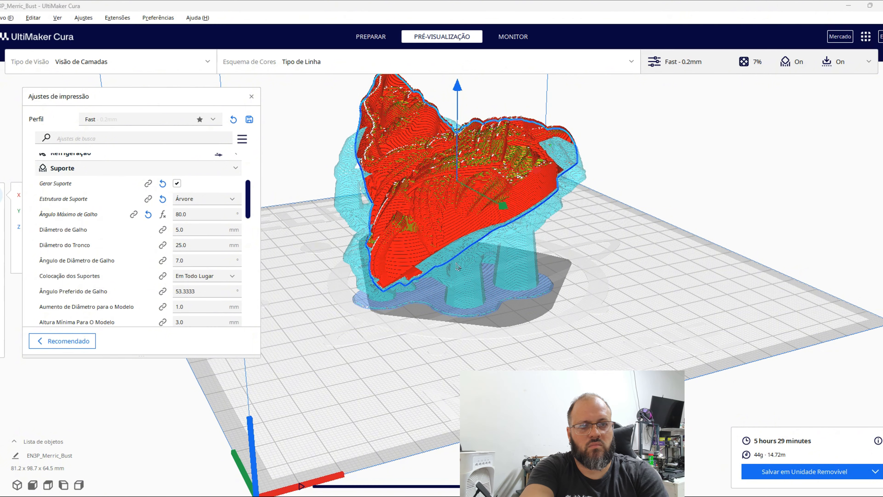
right_drag(447, 252, 570, 223)
double_click(181, 214)
text(20)
click(812, 471)
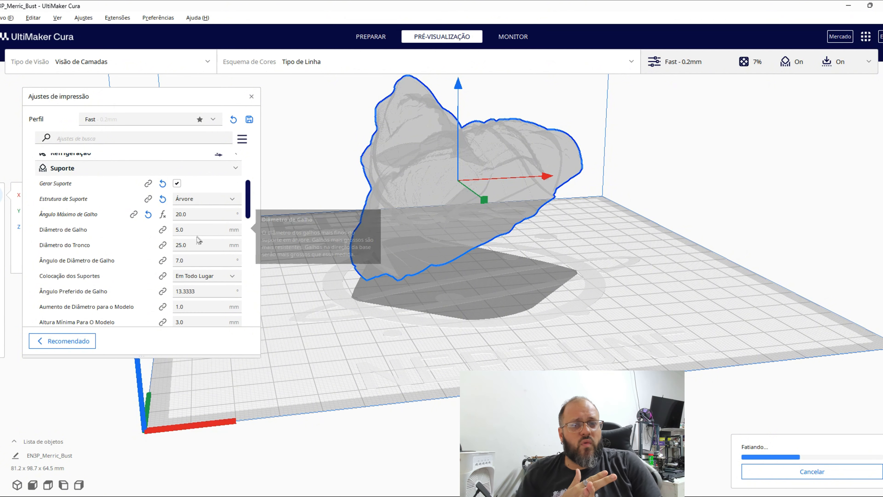
Step: Examine the tree supports around the sliced bust from several sides and review the branch settings
scroll(201, 272, down, 3)
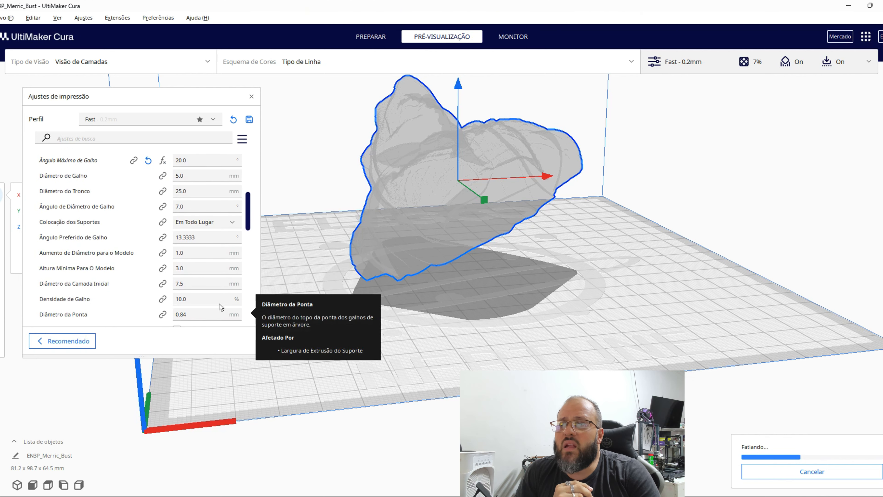
mouse_move(202, 308)
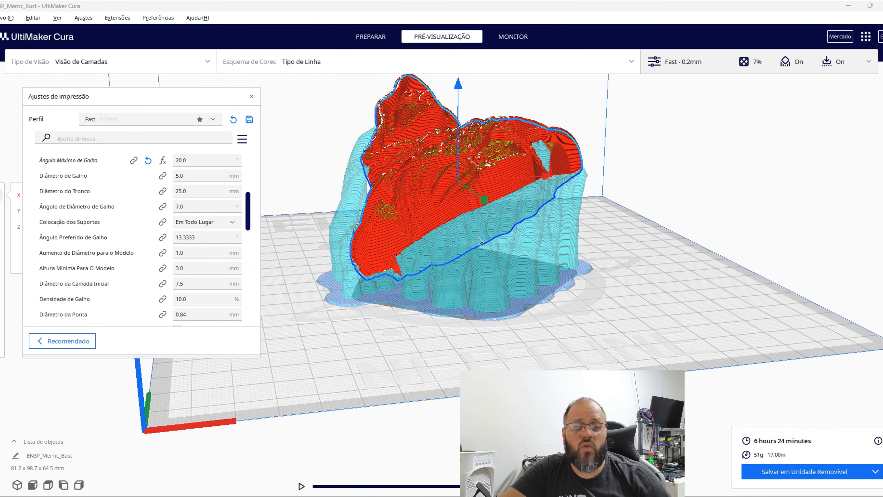
mouse_move(479, 240)
right_down()
mouse_move(396, 255)
mouse_move(402, 173)
mouse_move(448, 181)
mouse_move(455, 209)
mouse_move(481, 228)
right_up()
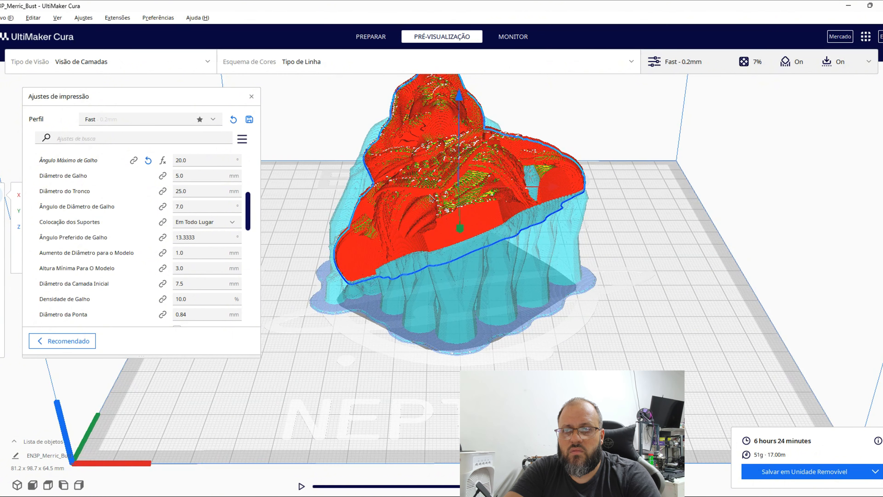
right_drag(319, 239, 380, 242)
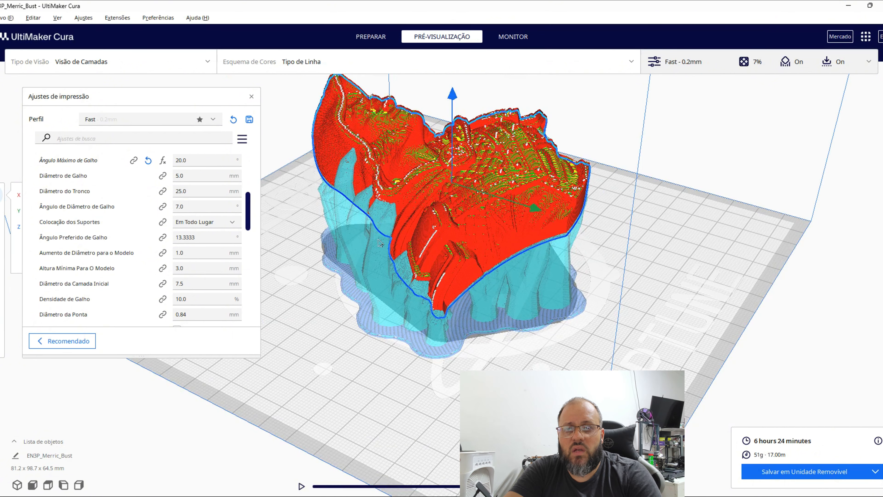
right_drag(399, 209, 355, 200)
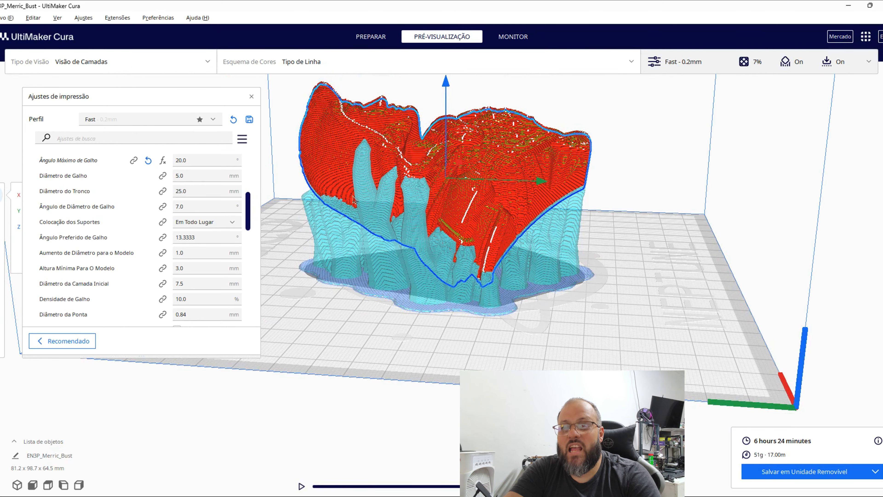
scroll(195, 209, up, 5)
scroll(181, 256, down, 3)
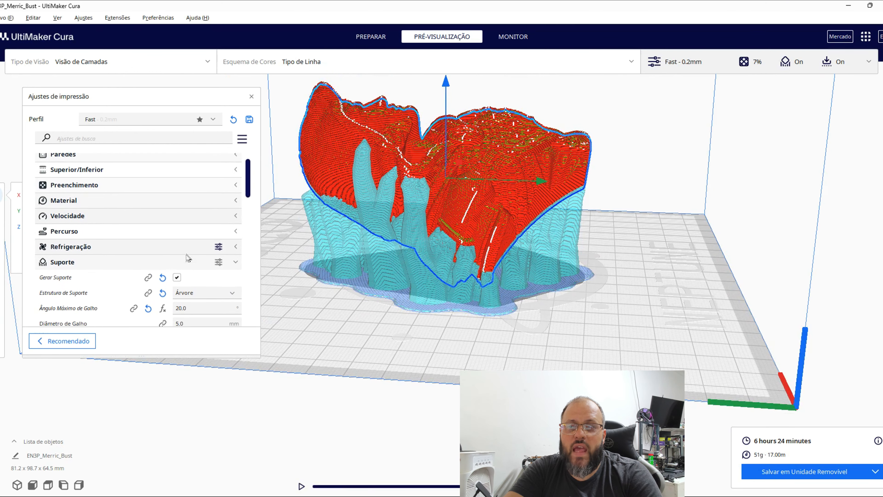
scroll(189, 257, down, 1)
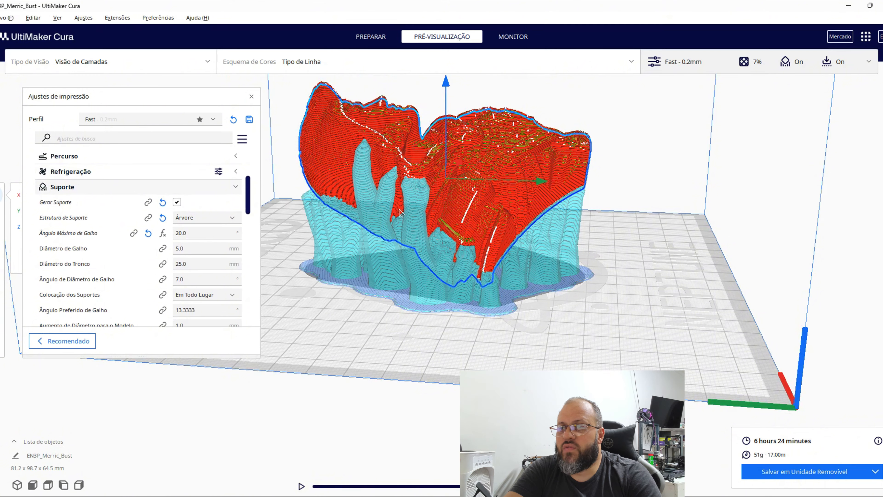
right_drag(348, 198, 430, 242)
right_drag(487, 243, 504, 245)
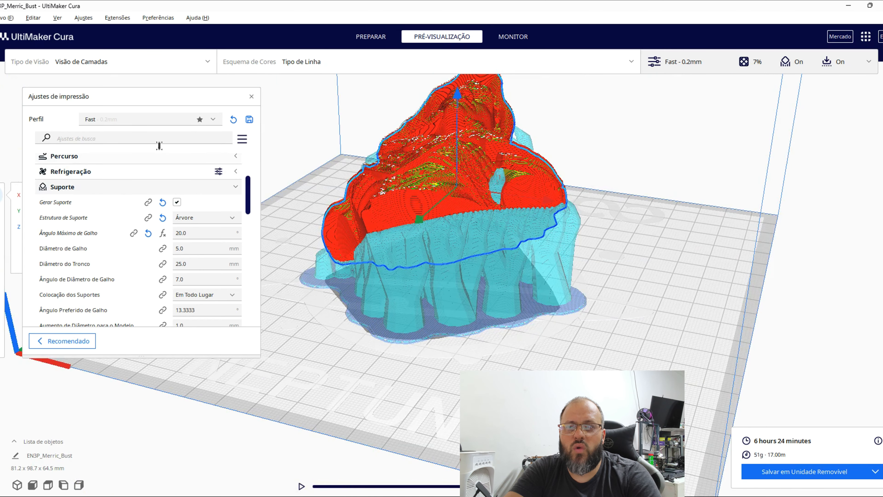
Step: Move the print settings window aside, rotate the bust in two stages about its X axis and slice it
drag(94, 106, 147, 109)
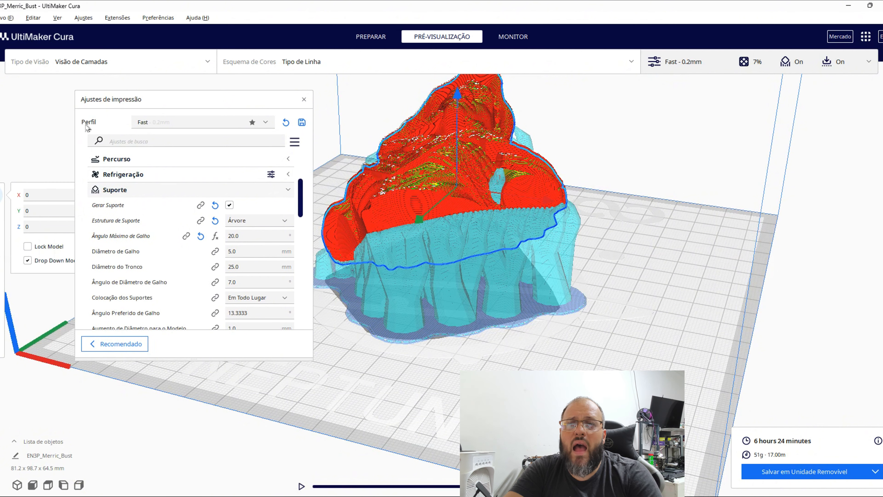
click(1, 245)
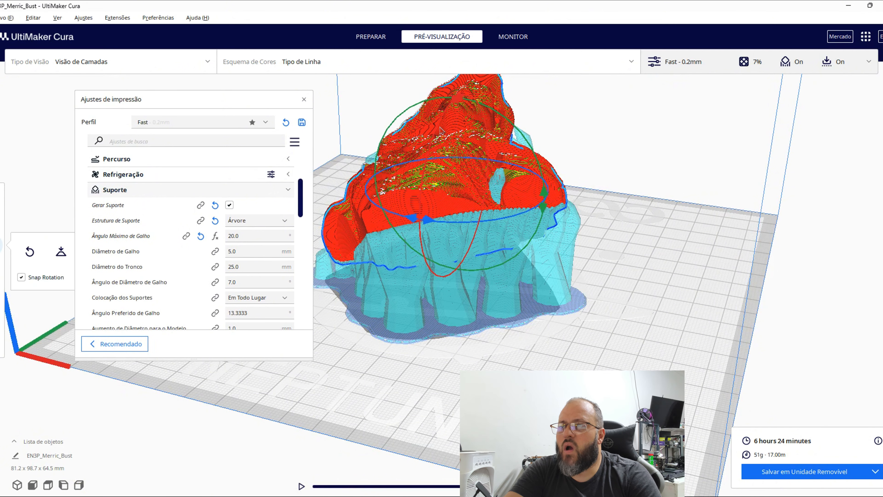
drag(454, 104, 429, 178)
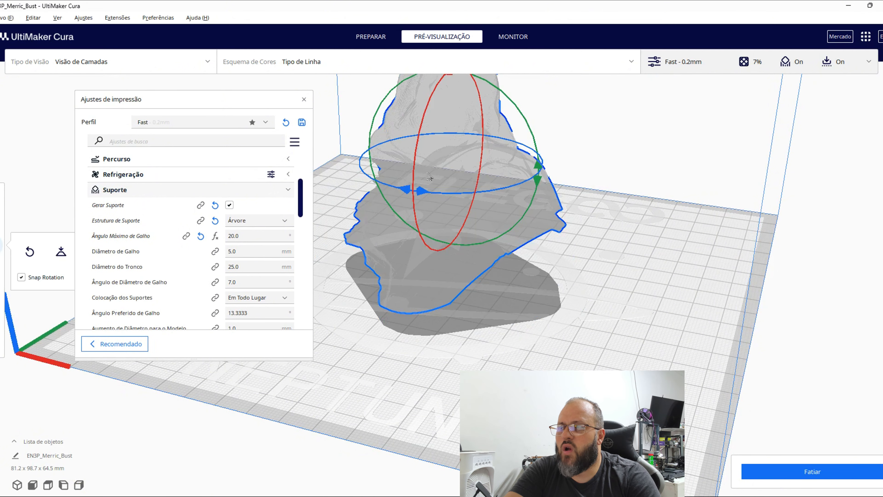
scroll(422, 151, down, 2)
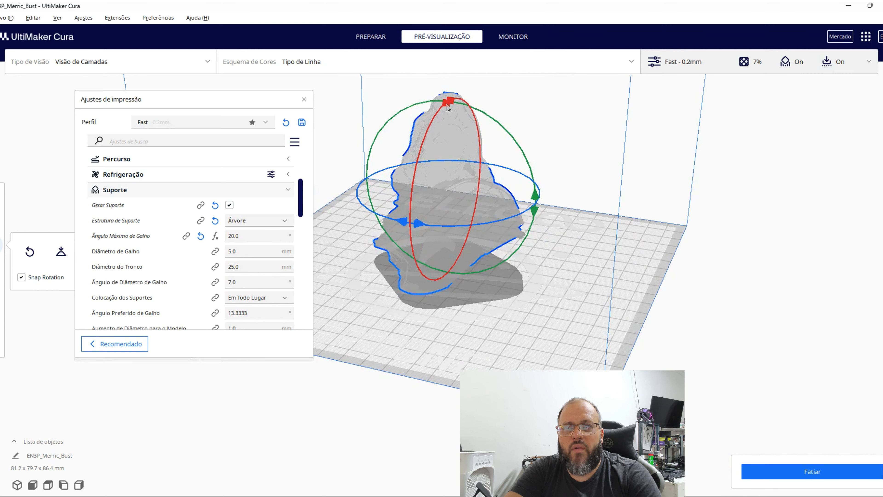
drag(448, 105, 430, 188)
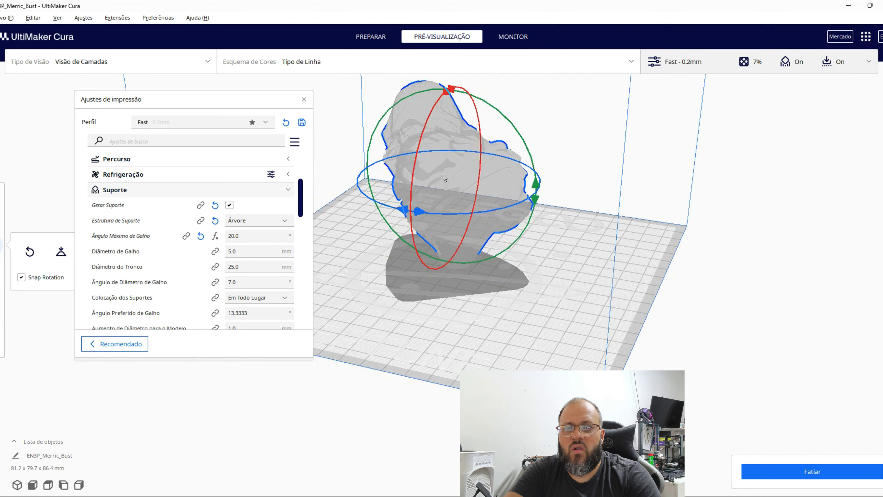
right_drag(430, 182, 355, 170)
right_drag(505, 177, 467, 213)
right_drag(396, 300, 464, 260)
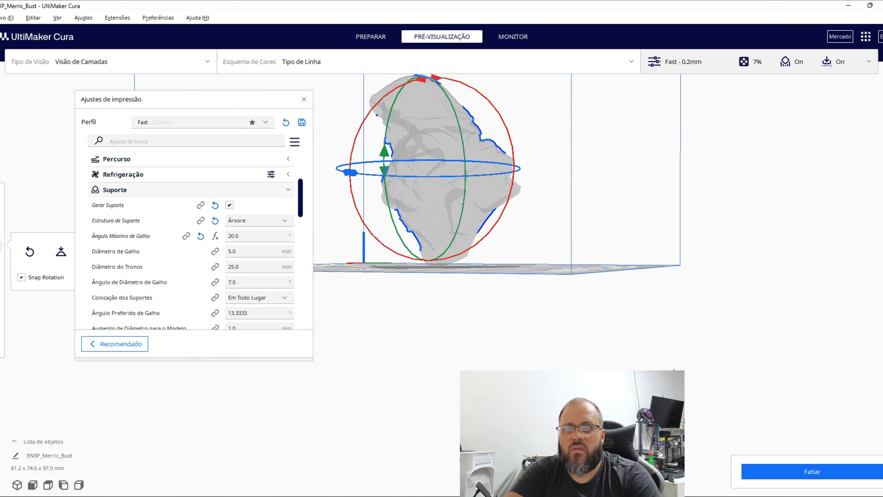
click(810, 471)
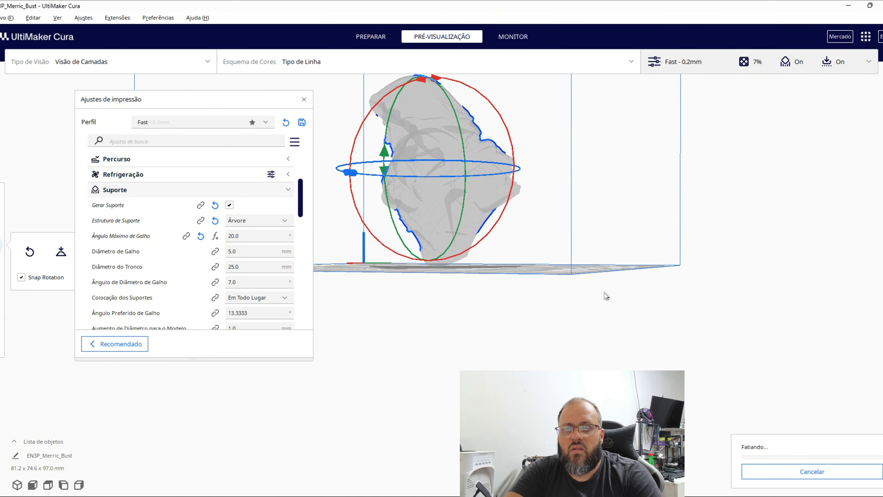
Step: Inspect the supports on the rotated bust, set the maximum branch angle (Ângulo Máximo de Galho) to 50° and slice again
mouse_move(227, 259)
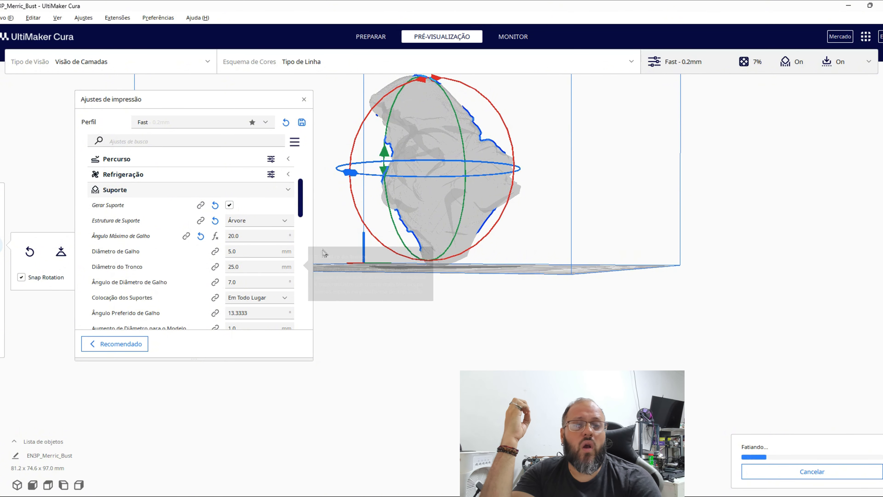
drag(246, 239, 222, 240)
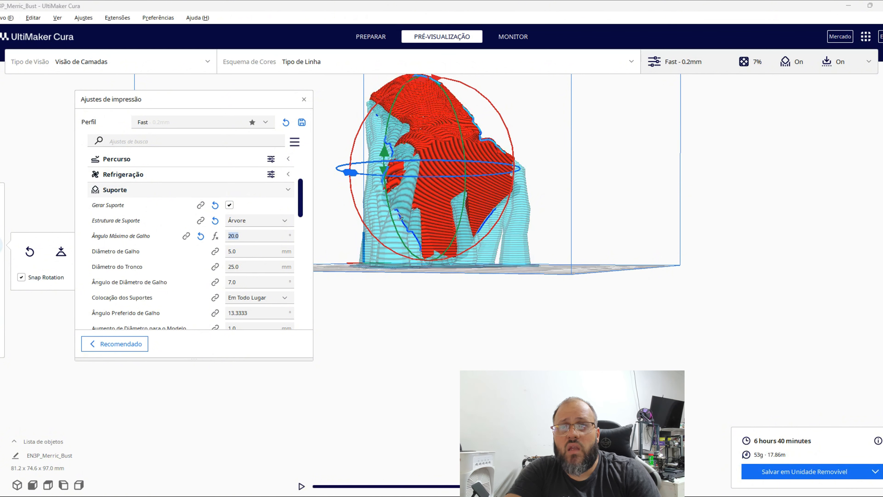
right_drag(367, 233, 563, 209)
right_drag(405, 212, 529, 208)
click(253, 236)
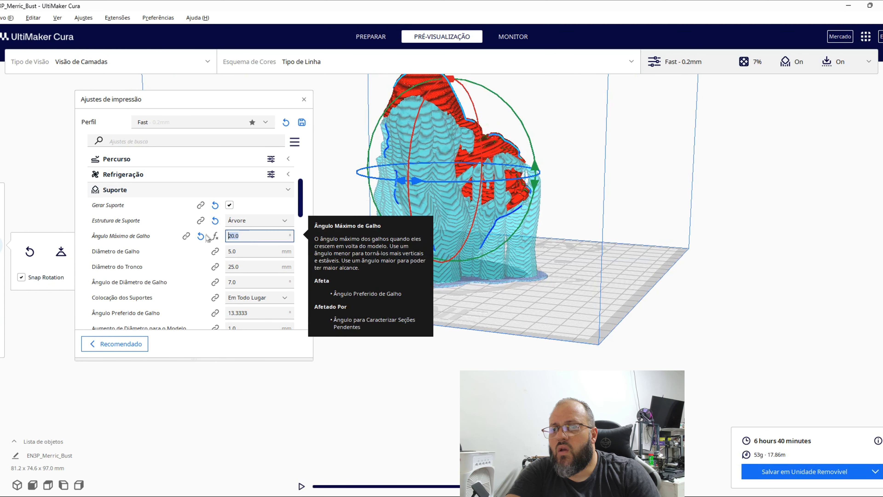
text(50)
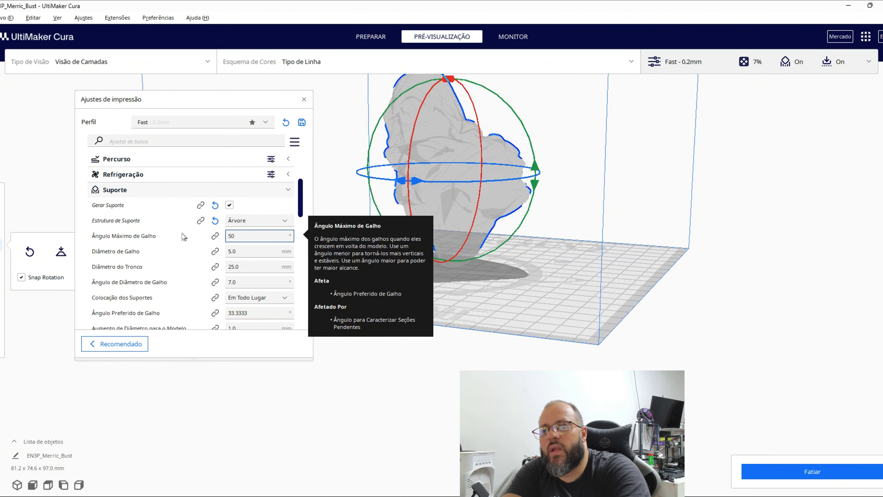
click(857, 472)
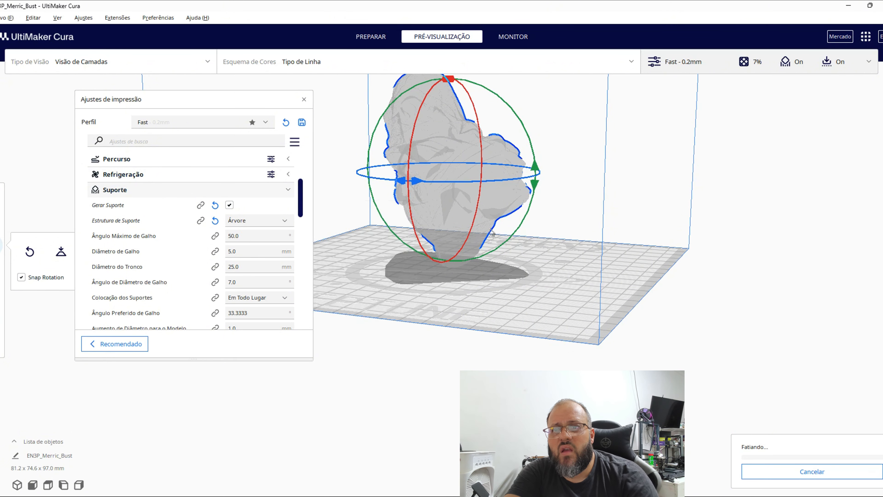
Step: Cancel the slicing and rotate the bust about its X and Y axes to turn its base toward the build plate
right_drag(492, 233, 418, 236)
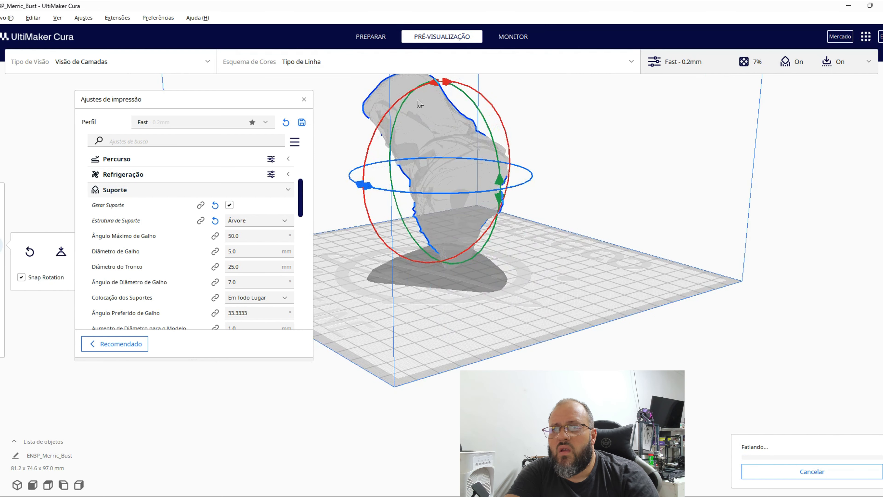
click(832, 472)
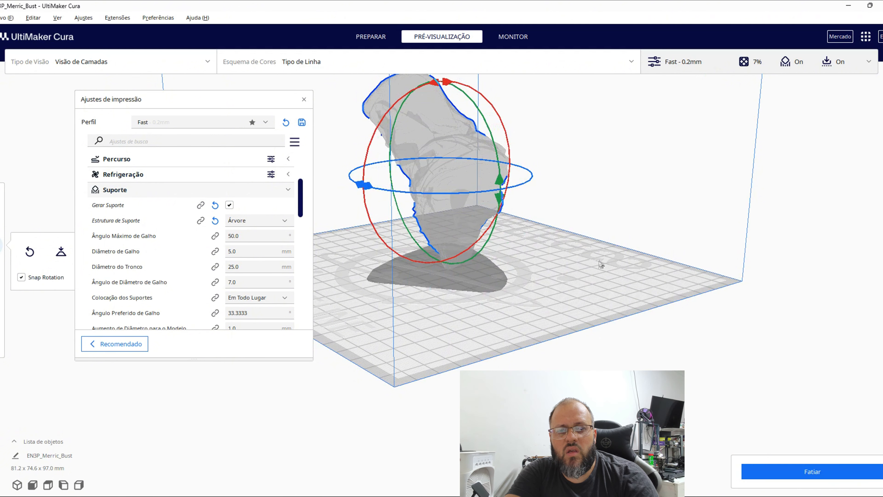
drag(452, 86, 471, 105)
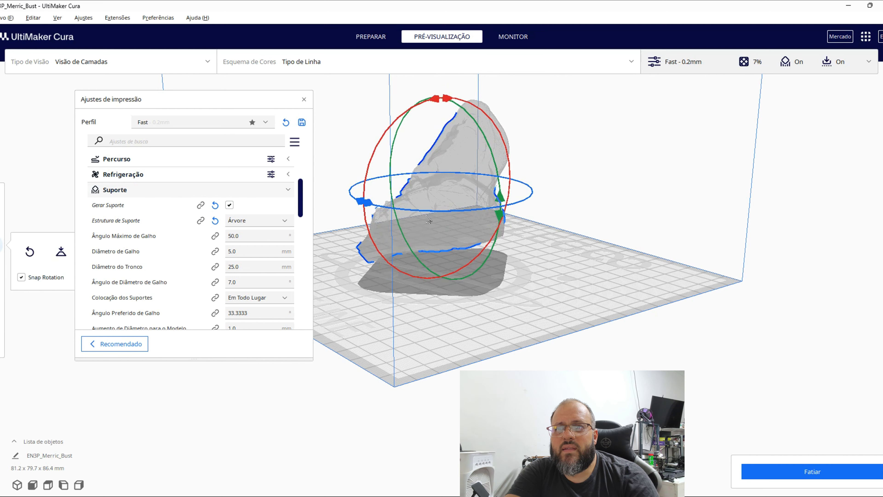
right_drag(418, 203, 577, 215)
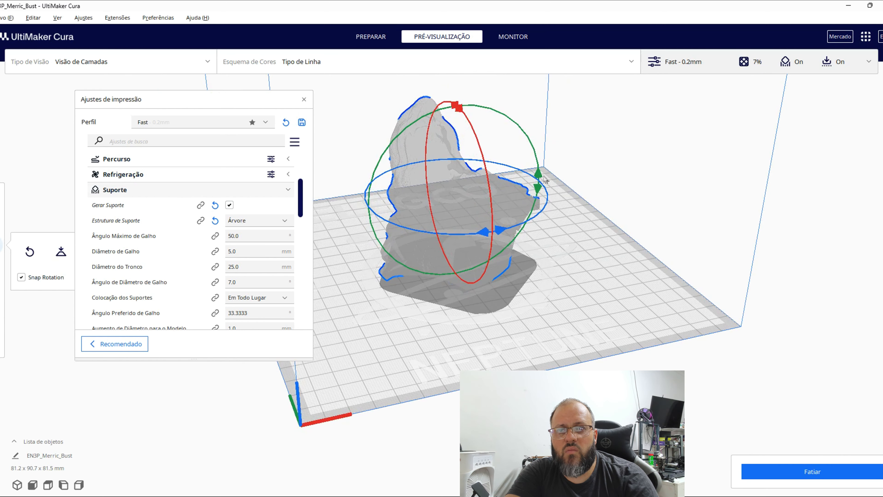
drag(539, 180, 551, 257)
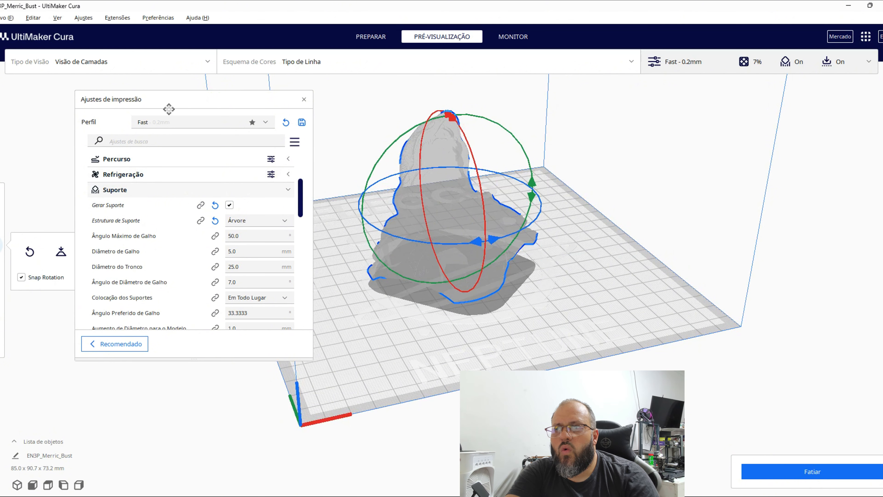
Step: Lay the bust flat on the build plate and check how its base sits from a low side view
drag(220, 109, 764, 111)
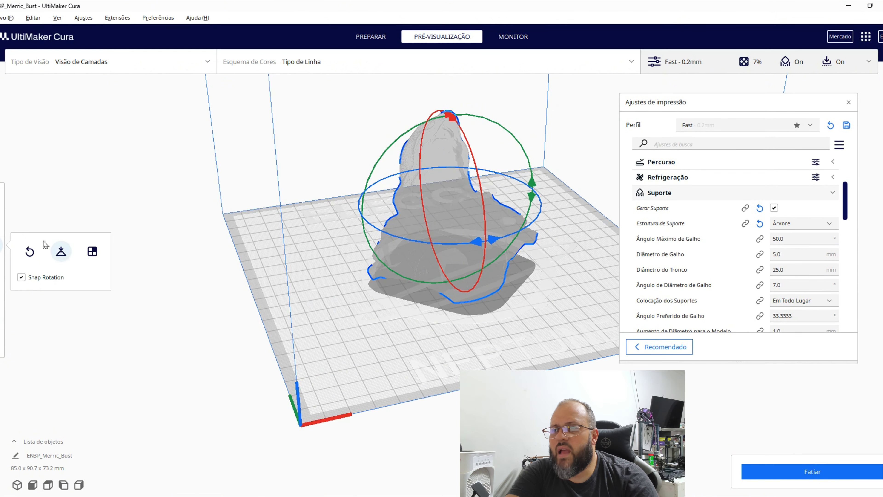
click(60, 252)
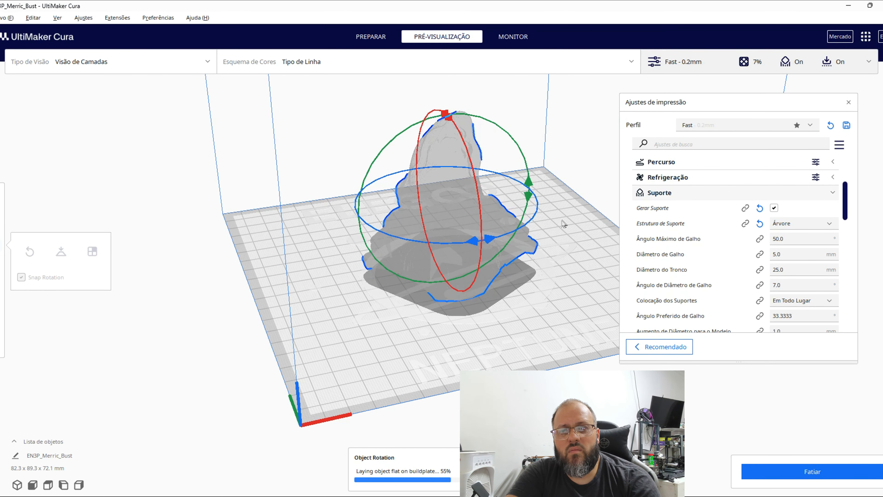
right_drag(563, 223, 251, 255)
right_drag(602, 235, 462, 266)
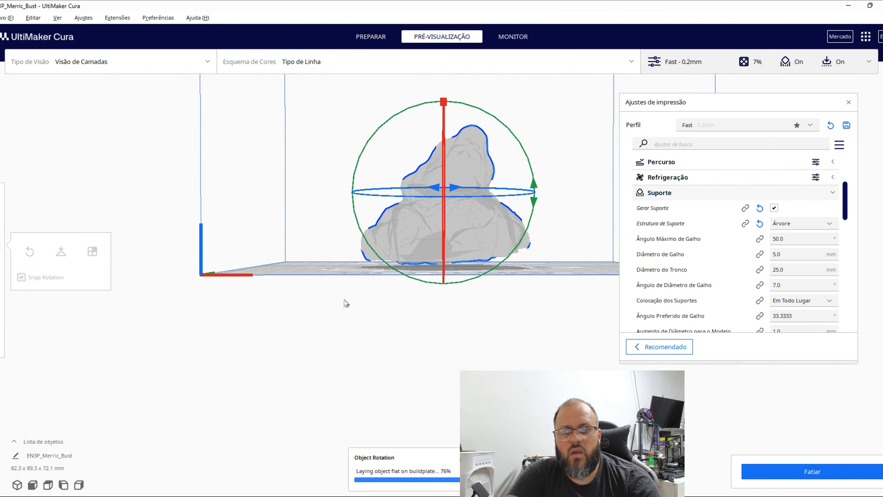
right_drag(375, 321, 462, 274)
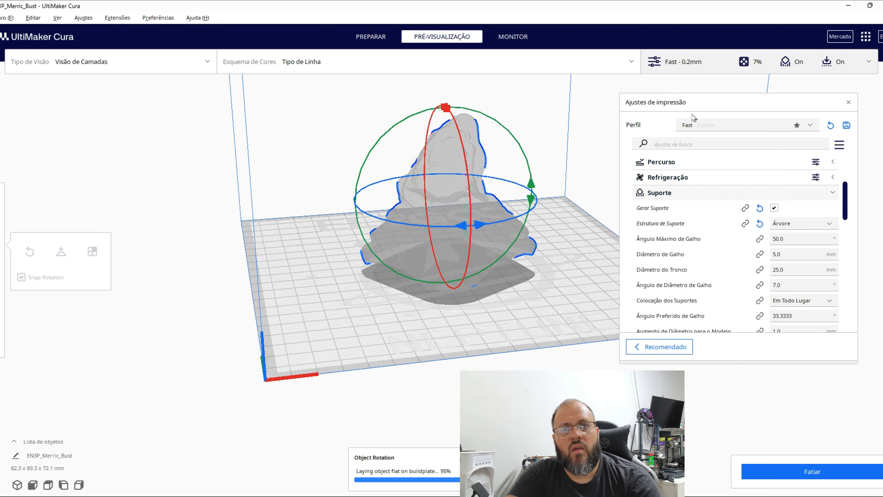
Step: Slice the bust in its laid-flat orientation and move the print settings window clear of the model
drag(717, 108, 199, 91)
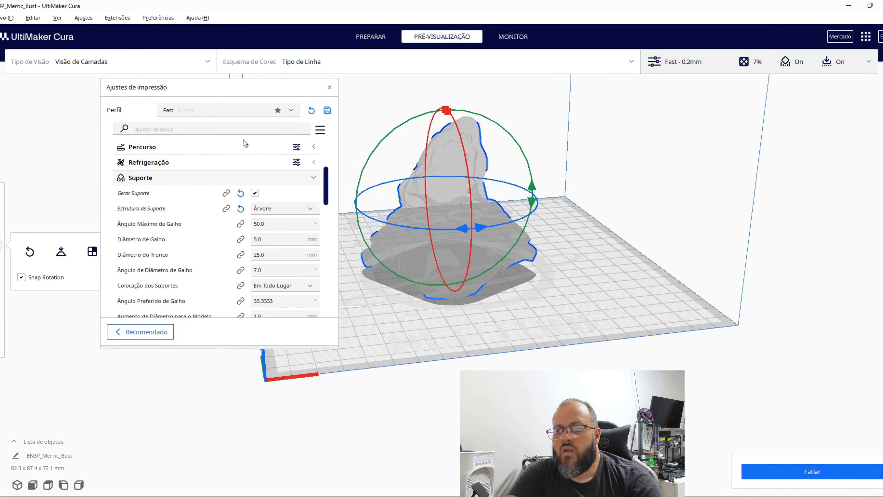
click(809, 479)
click(783, 478)
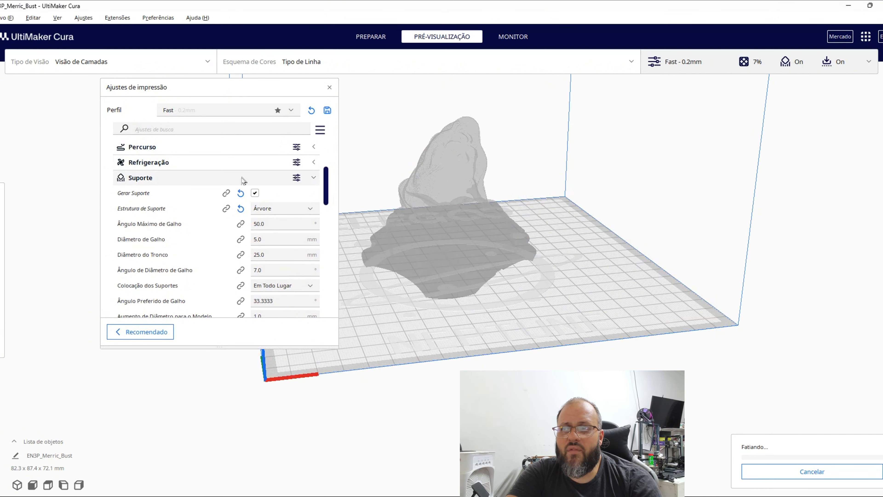
drag(224, 90, 175, 112)
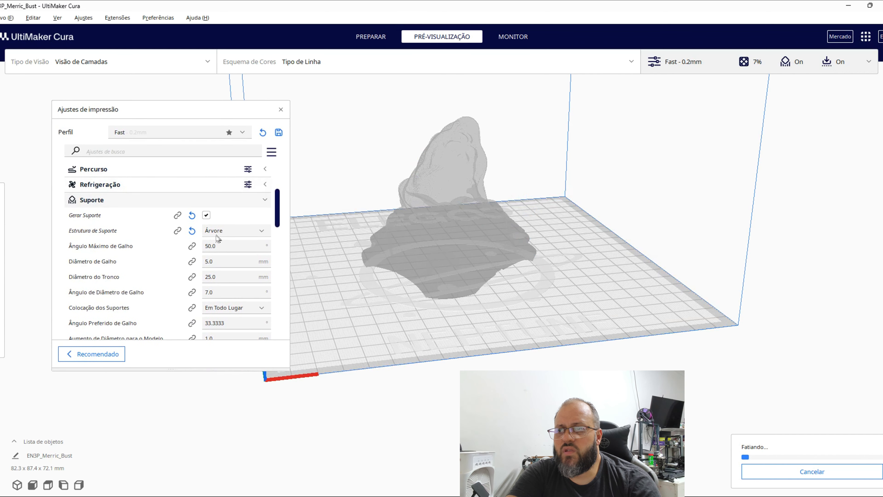
Step: Collapse the Suporte and Modos Especiais categories and search the print settings for "ferro" to find the ironing option
click(269, 201)
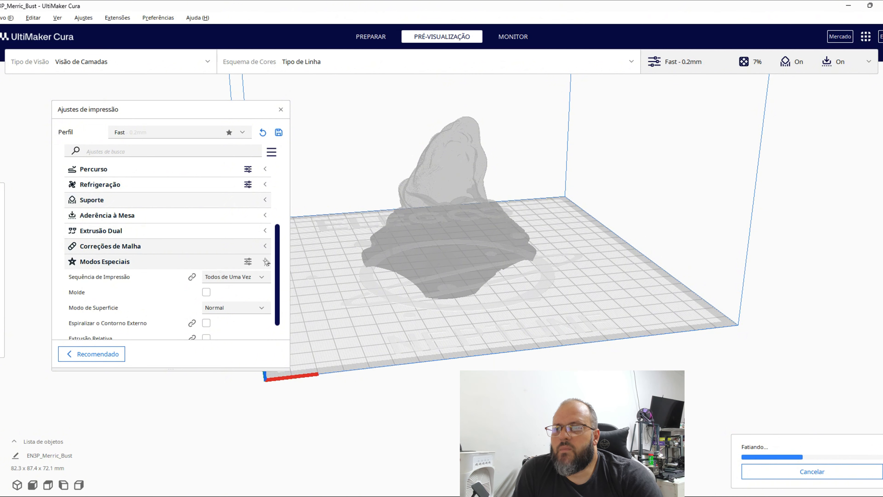
click(265, 261)
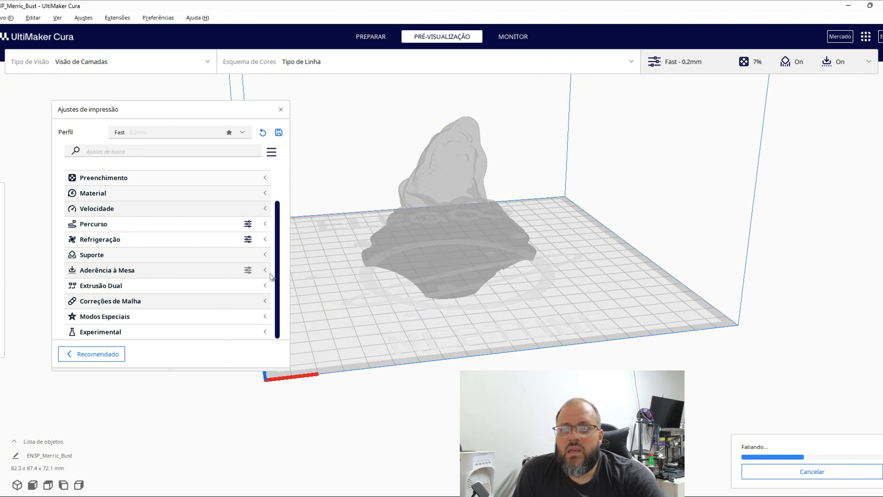
scroll(150, 220, up, 3)
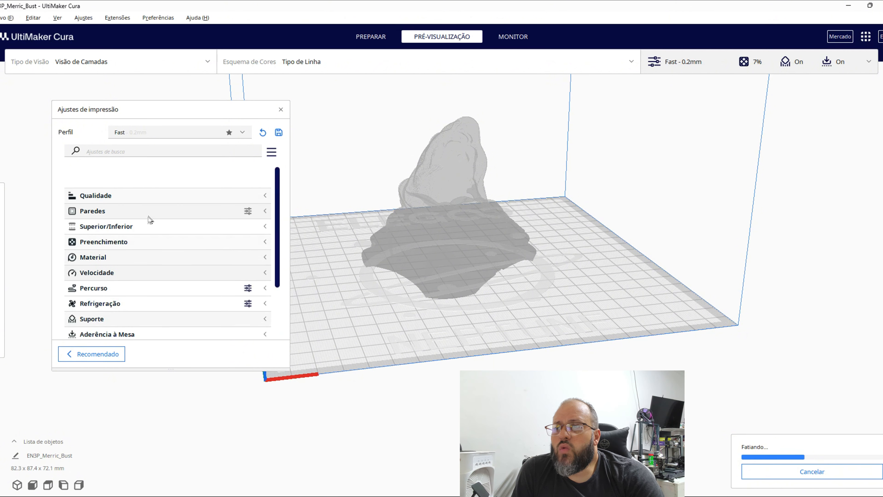
click(129, 155)
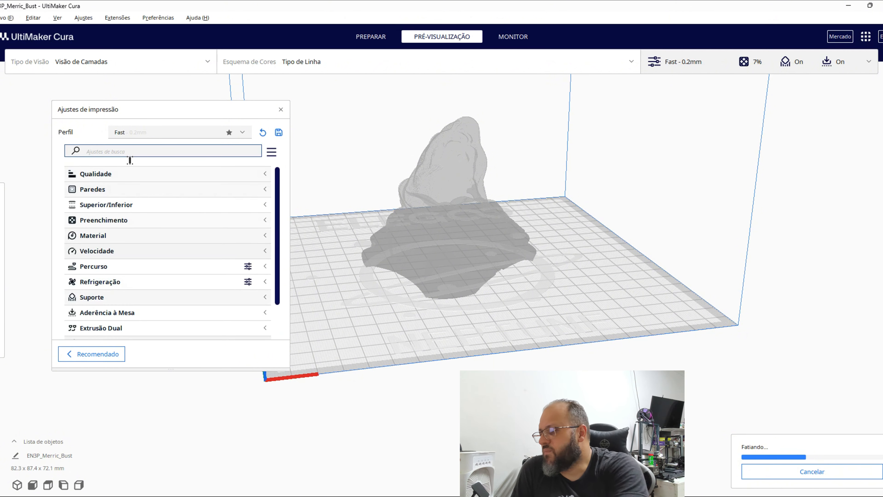
text(ferro)
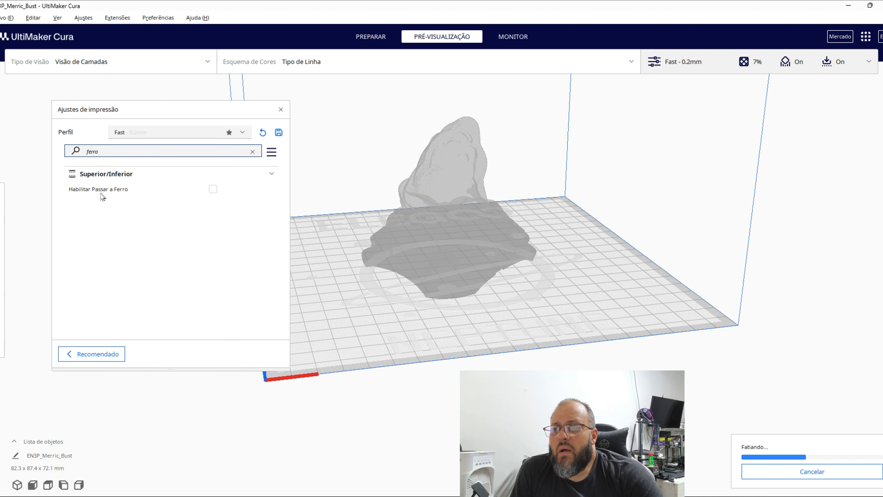
mouse_move(196, 198)
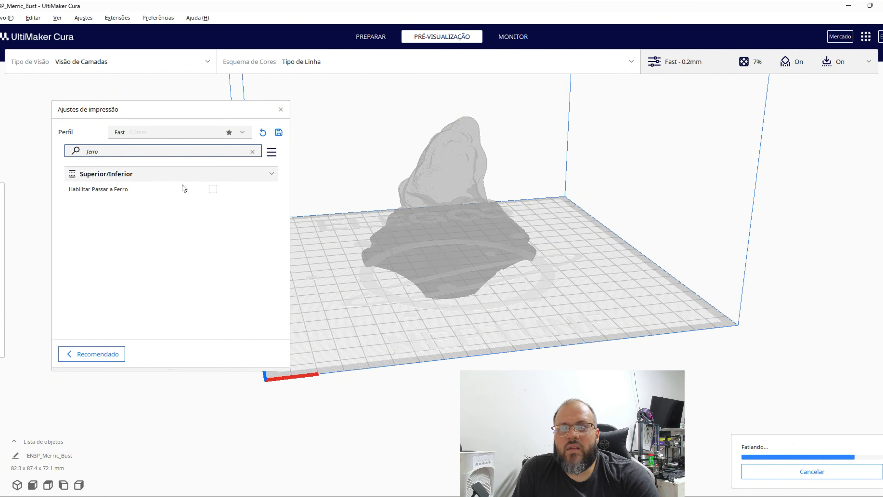
mouse_move(226, 192)
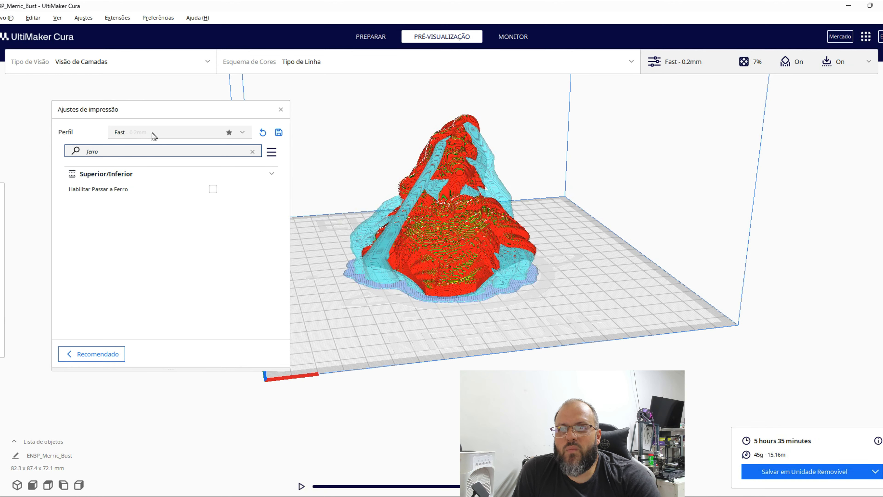
Step: Examine the sliced bust and its tree supports from above, up close at the exposed infill area
click(409, 194)
right_drag(412, 198, 423, 244)
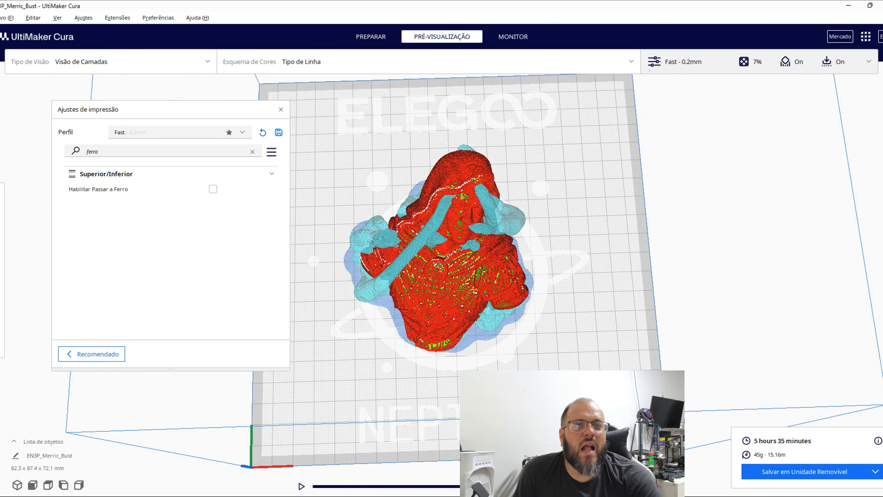
drag(881, 201, 860, 233)
right_drag(640, 148, 458, 303)
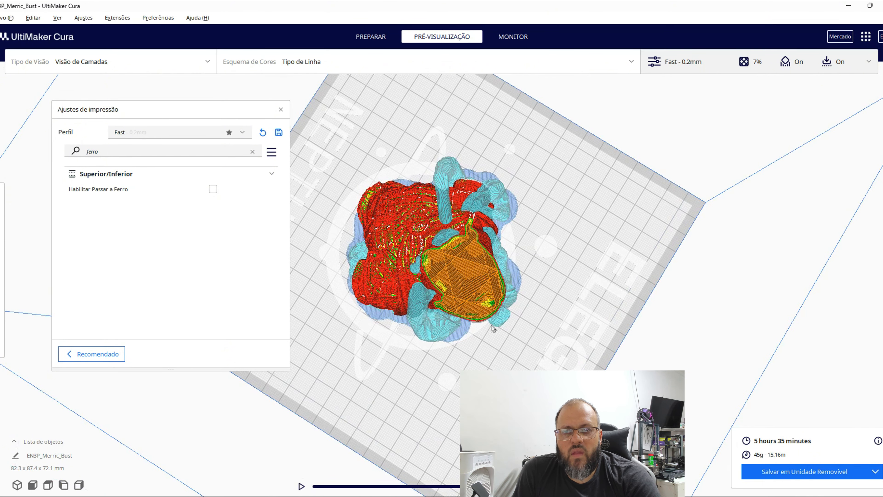
scroll(504, 342, up, 7)
middle_drag(523, 318, 445, 243)
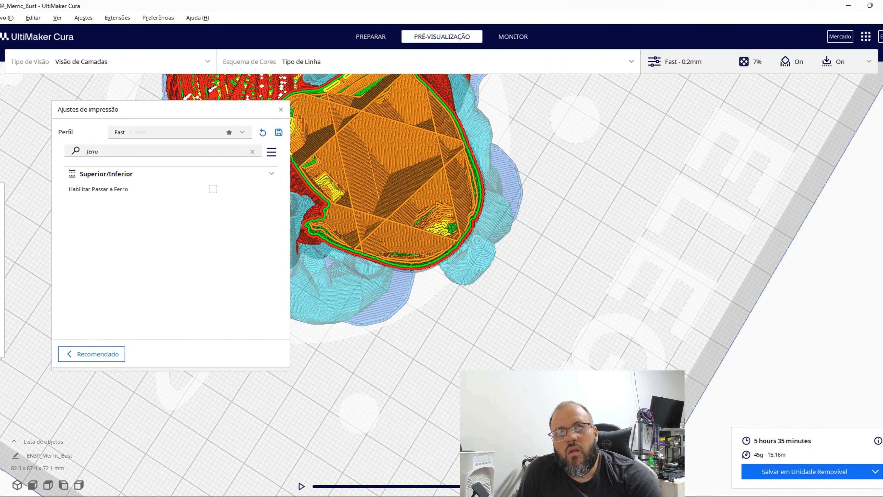
Step: Step through the sliced layers at the exposed infill area and examine the walls and supports from lower side angles
key(Up)
key(Up)
key(Up)
key(Up)
key(Up)
key(Up)
key(Up)
key(Up)
key(Up)
key(Up)
key(Up)
key(Up)
key(Up)
key(Up)
key(Up)
key(Up)
key(Up)
key(Up)
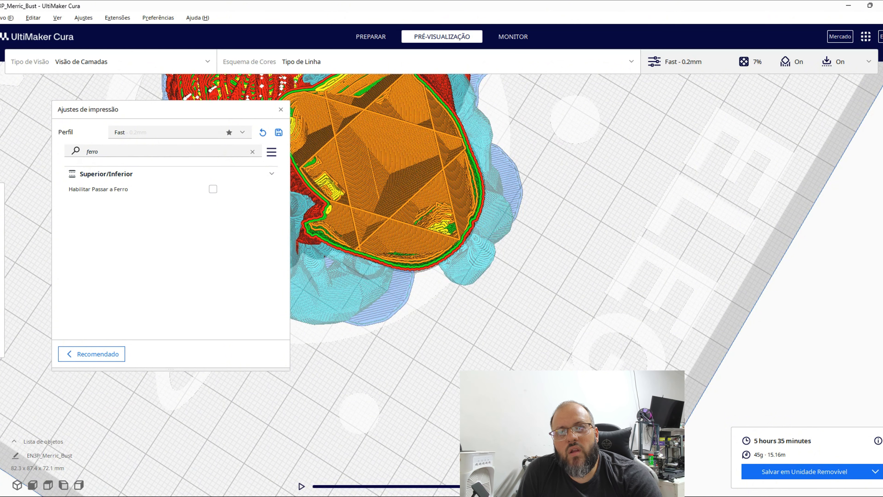
key(Up)
key(Up)
key(Up)
key(Up)
key(Up)
key(Up)
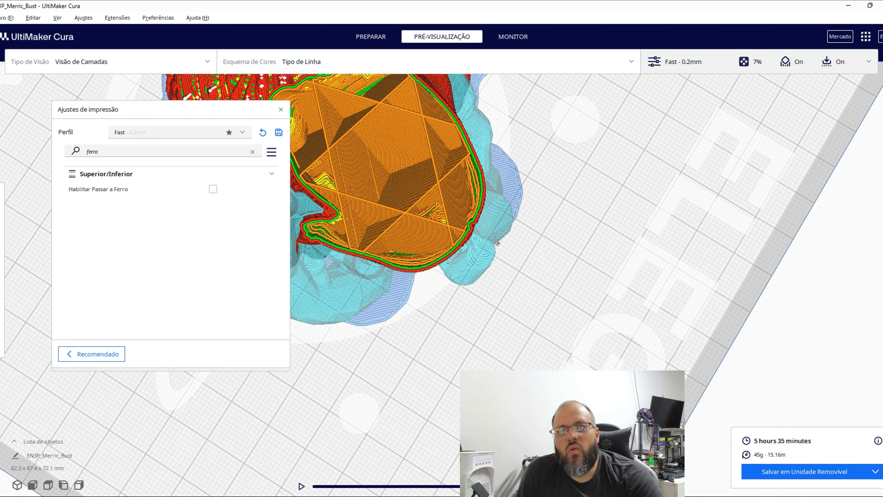
right_drag(497, 244, 466, 138)
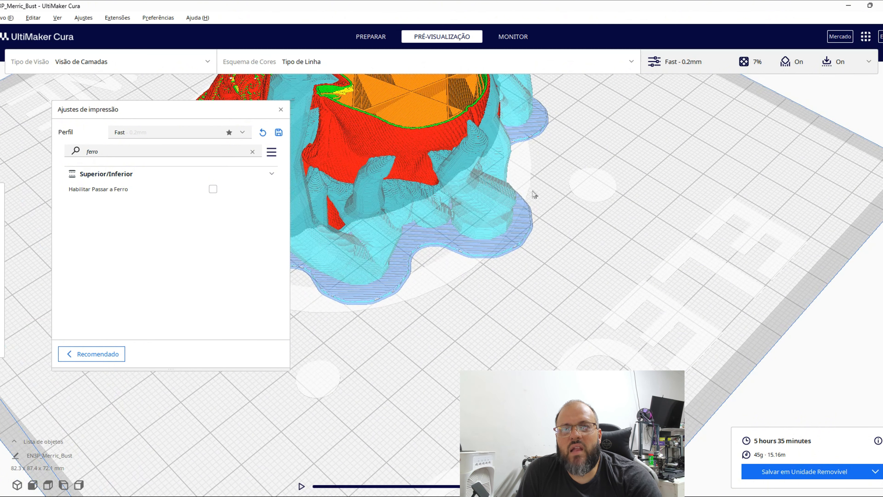
right_drag(535, 194, 450, 148)
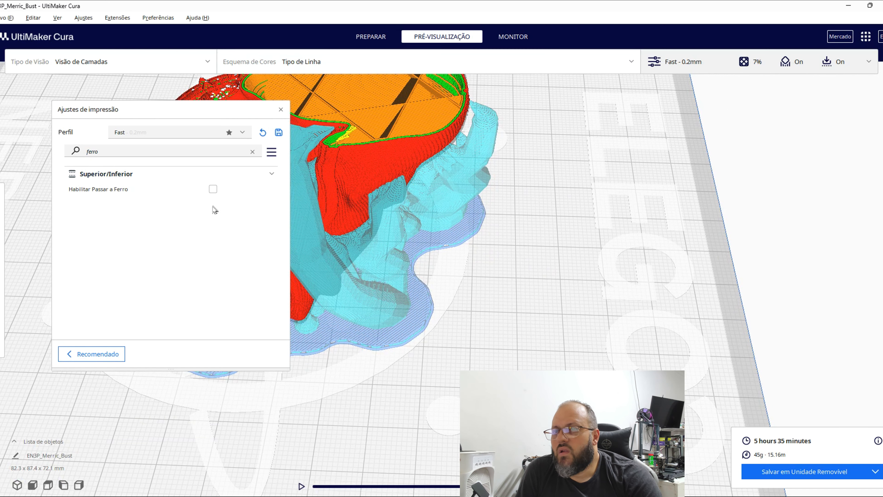
Step: Enable ironing (Habilitar Passar a Ferro) and search the print settings for the seam options with "costura"
click(213, 189)
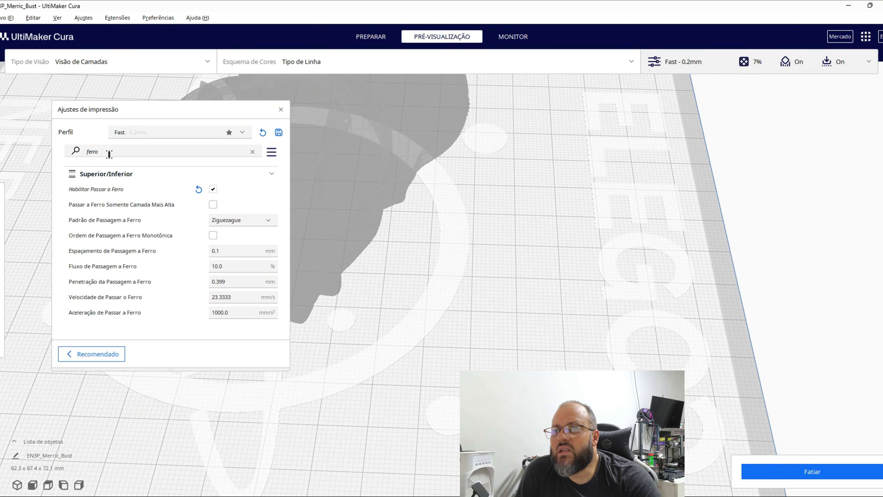
drag(108, 151, 47, 159)
text(c)
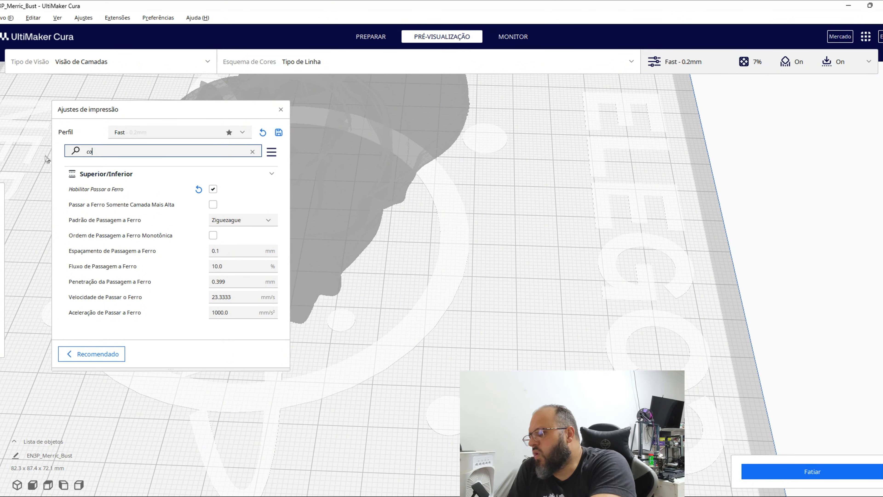
text(ostu)
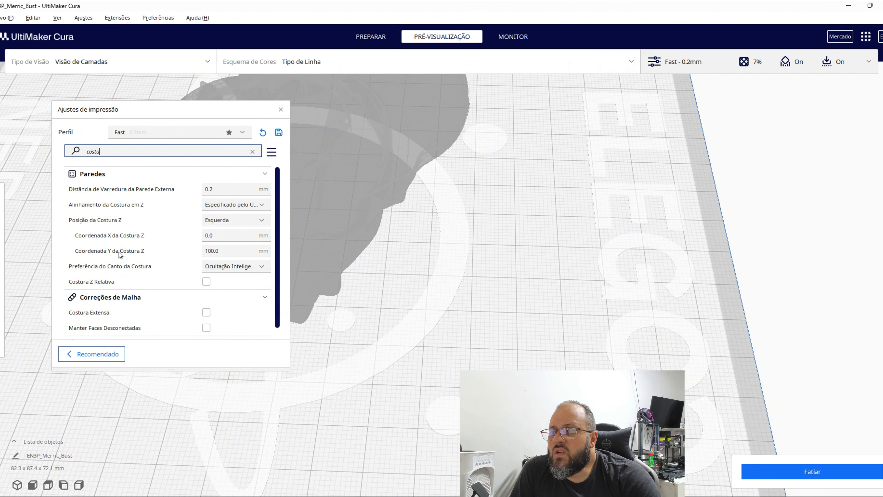
Step: Review the Z seam settings and the Preferência do Canto da Costura choices, and clear the settings search
scroll(130, 260, down, 1)
scroll(131, 195, up, 1)
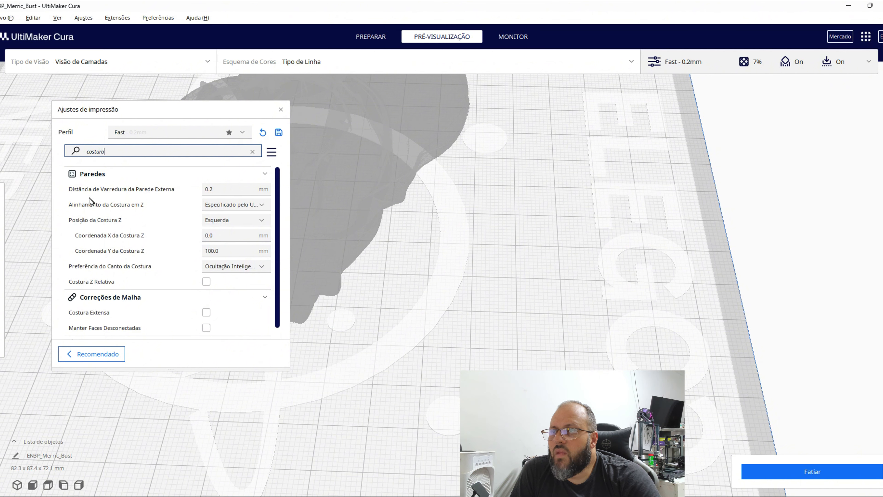
mouse_move(155, 202)
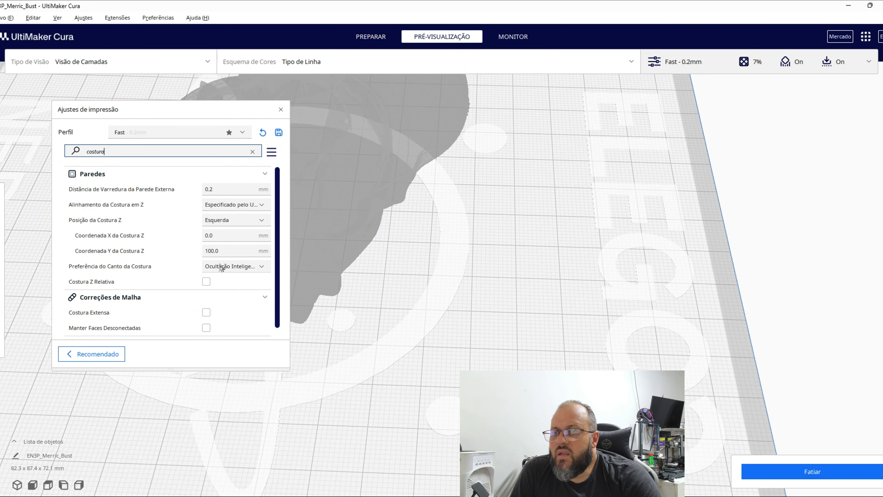
mouse_move(224, 273)
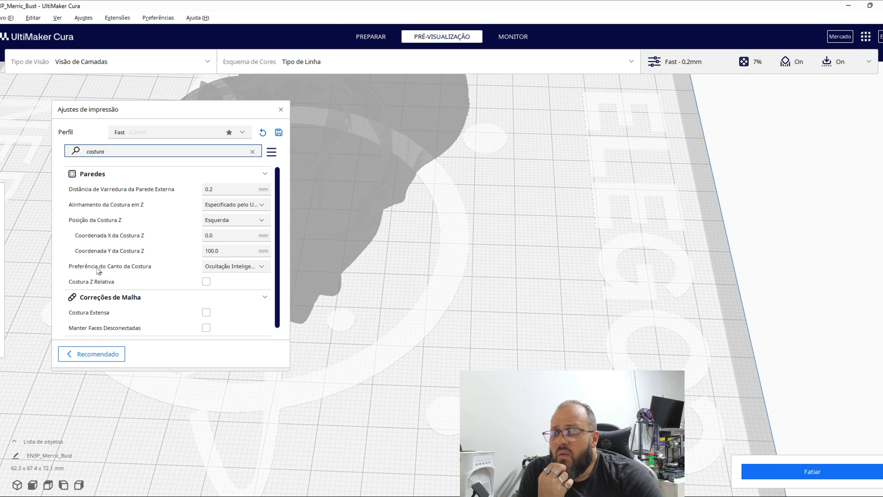
click(266, 267)
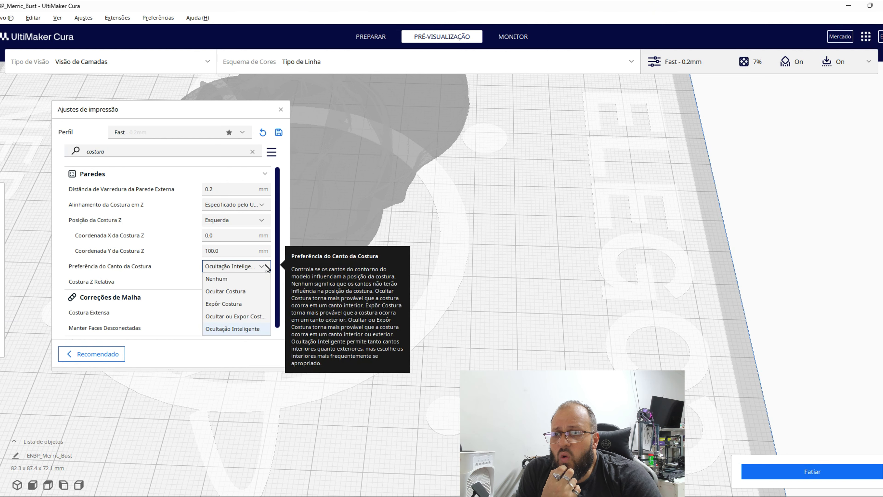
click(266, 268)
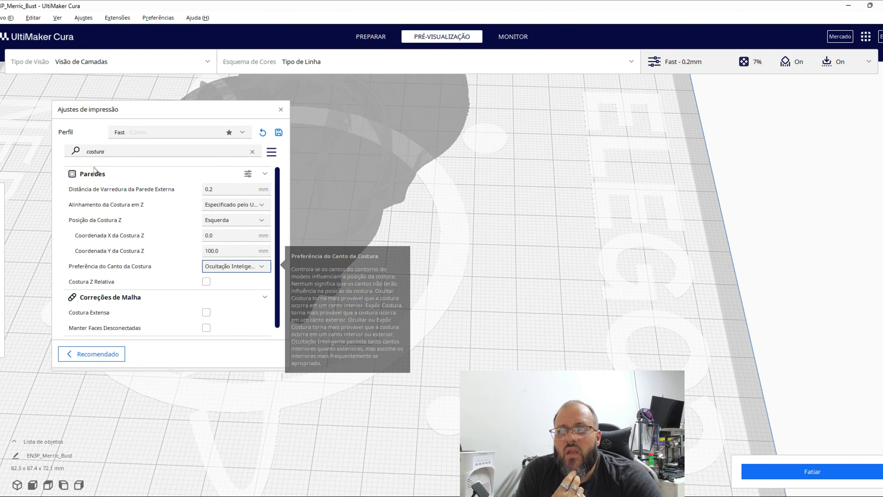
drag(119, 154, 47, 151)
key(BackSpace)
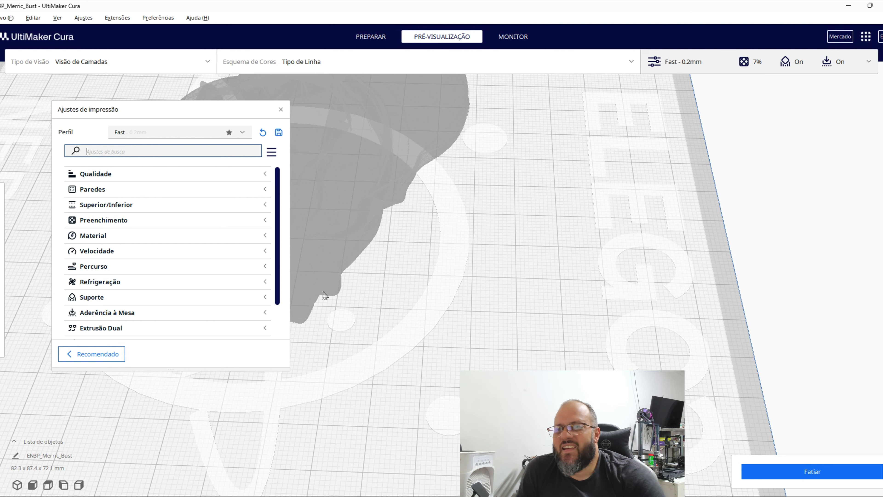
Step: Slice the bust with ironing enabled and move the print settings window clear of the model
scroll(229, 313, down, 3)
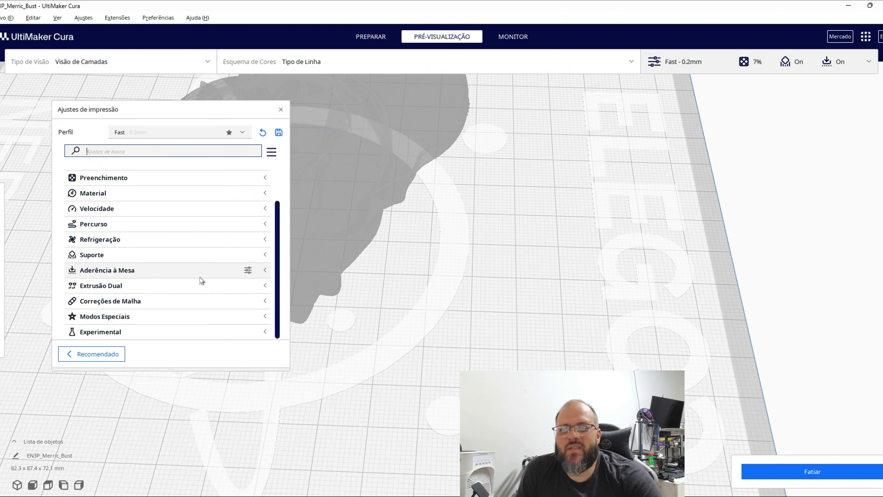
scroll(138, 254, up, 3)
scroll(163, 226, down, 3)
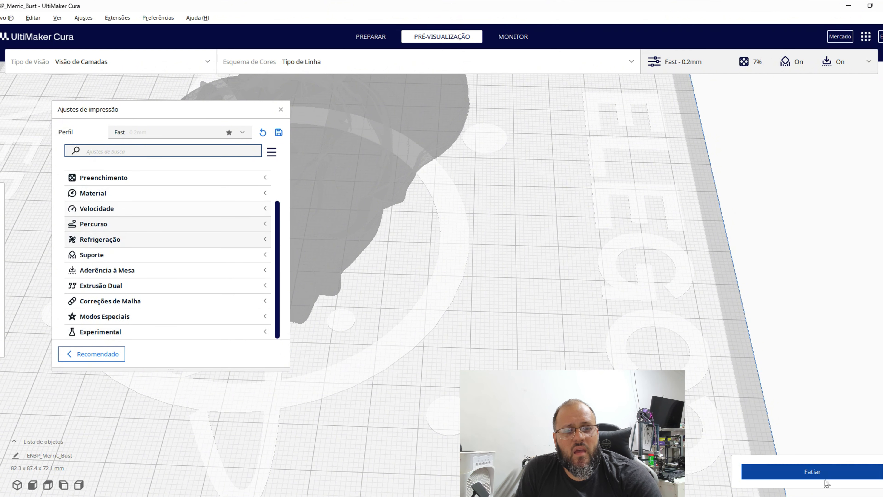
click(812, 472)
drag(220, 117, 799, 114)
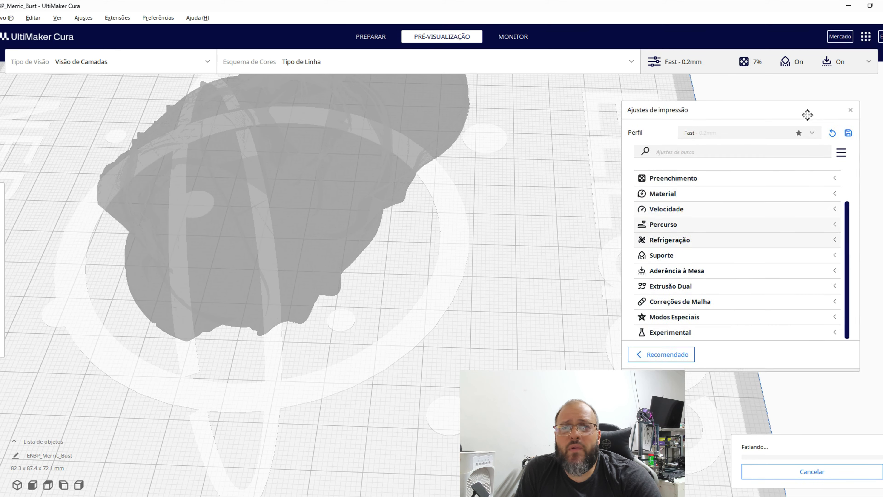
scroll(208, 200, down, 5)
right_drag(277, 229, 399, 259)
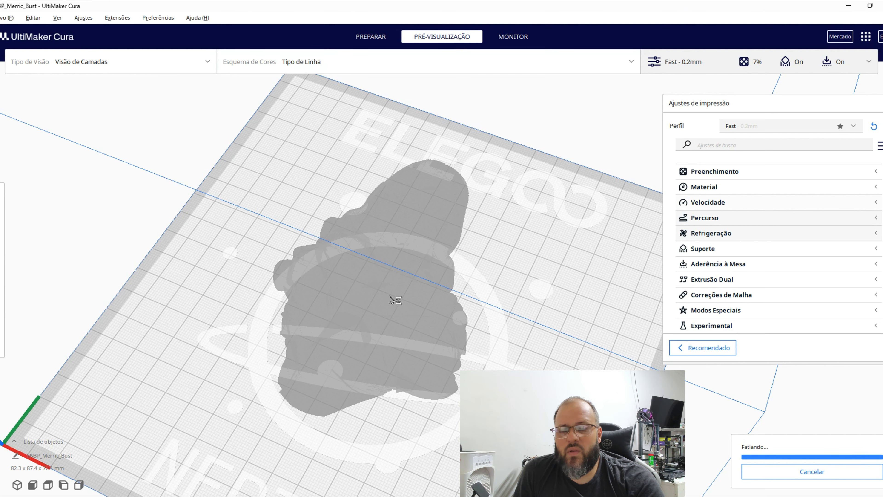
Step: Return to the preparation stage and examine the bust's overhang areas from beneath the build plate
click(371, 37)
right_drag(240, 322, 420, 200)
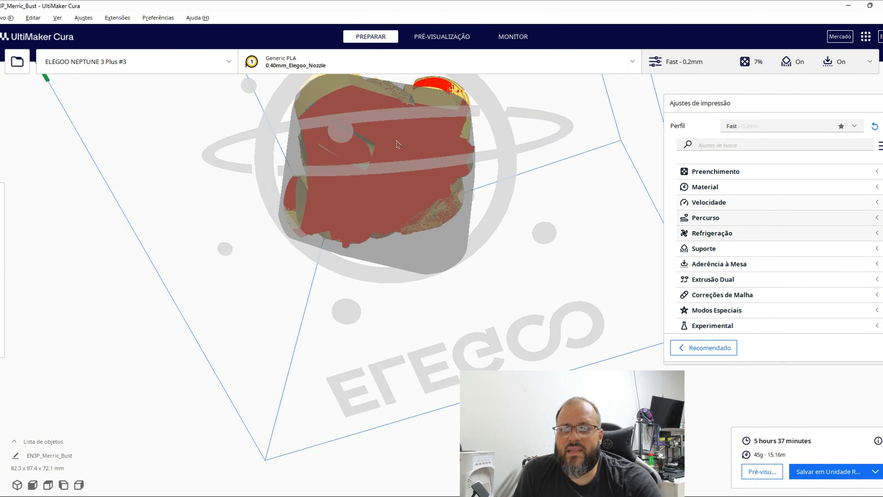
right_drag(398, 145, 300, 254)
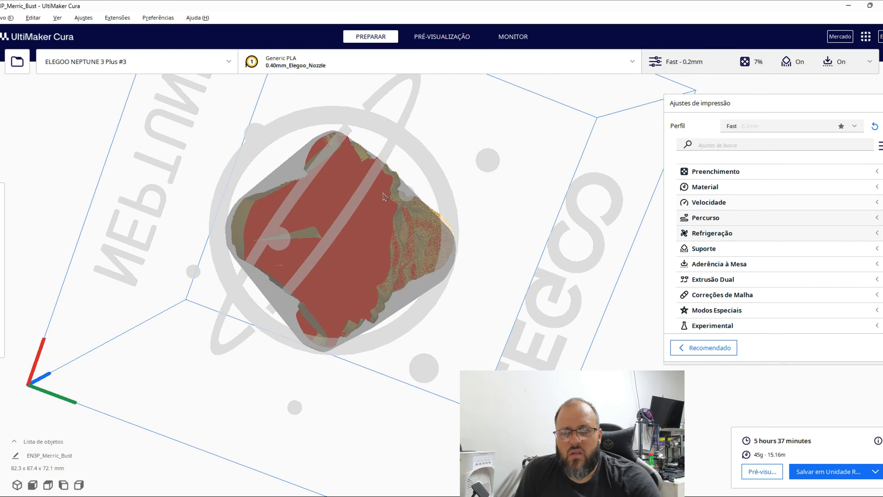
right_drag(384, 197, 408, 302)
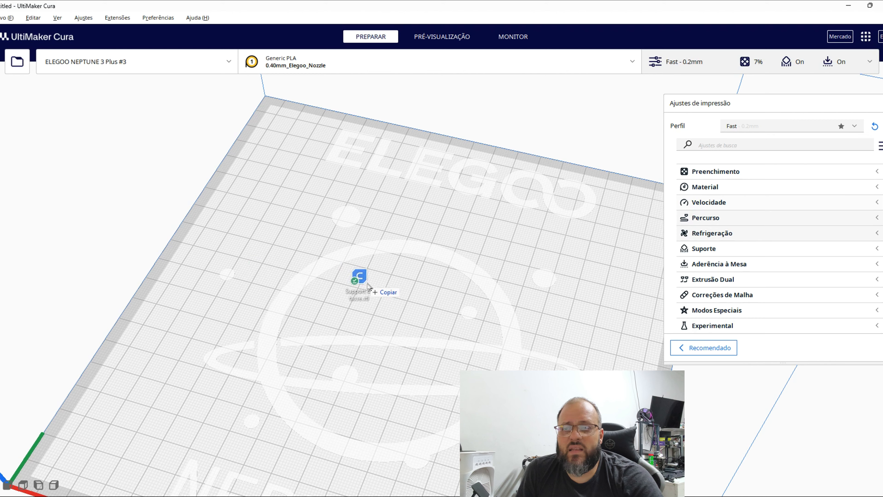
Step: Load the Support de tasse model onto the empty build plate and move the print settings window to the opposite side of the view
drag(354, 292, 363, 282)
right_drag(506, 258, 383, 201)
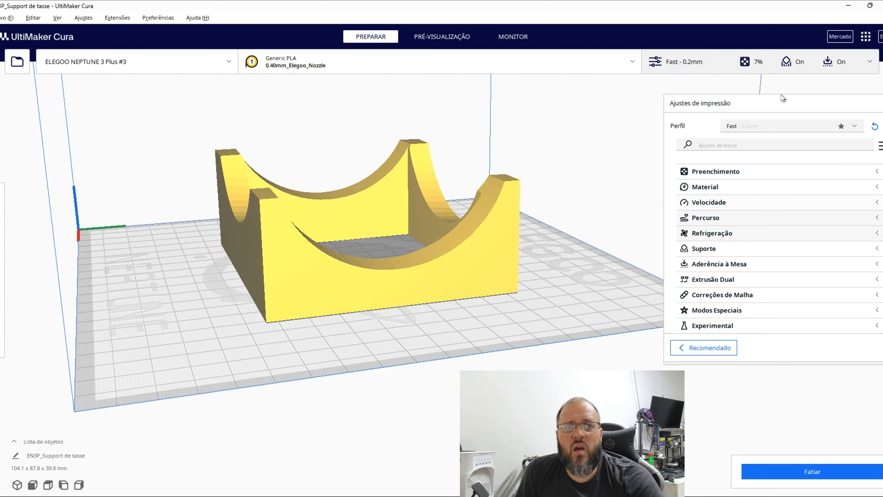
drag(783, 97, 139, 111)
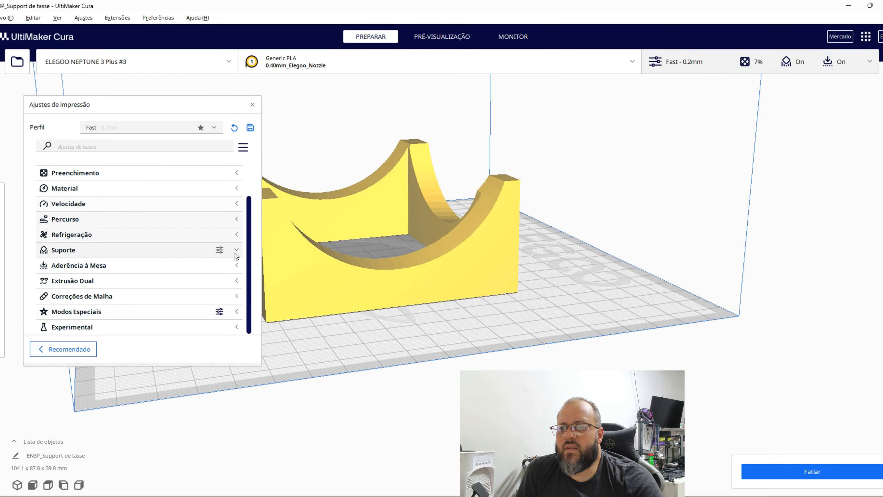
Step: Turn off support generation (Gerar Suporte) and open the infill settings (Preenchimento)
click(235, 254)
click(178, 265)
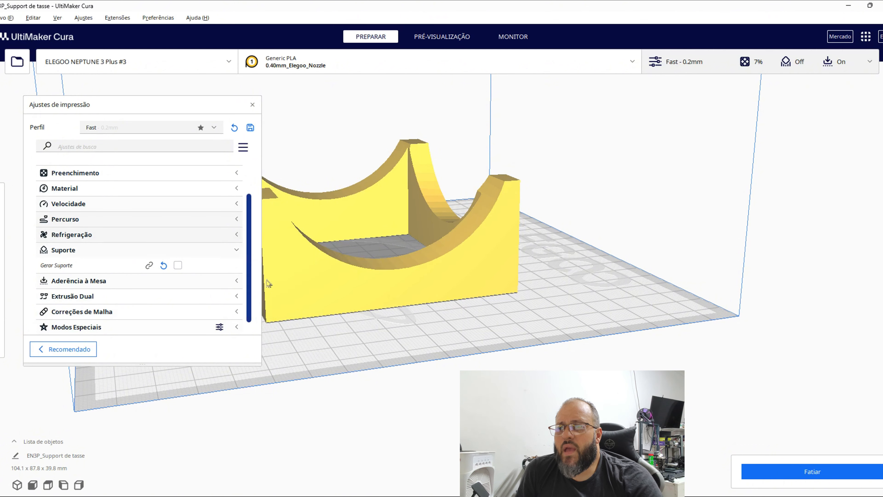
click(237, 251)
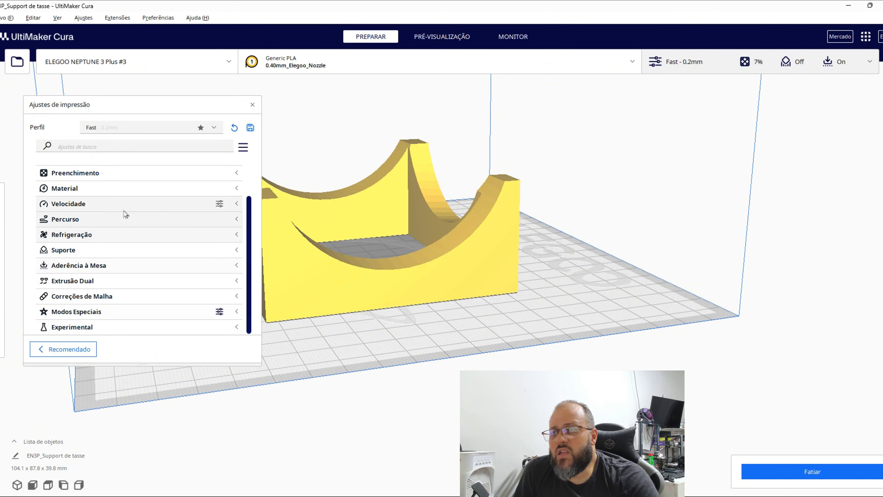
click(237, 173)
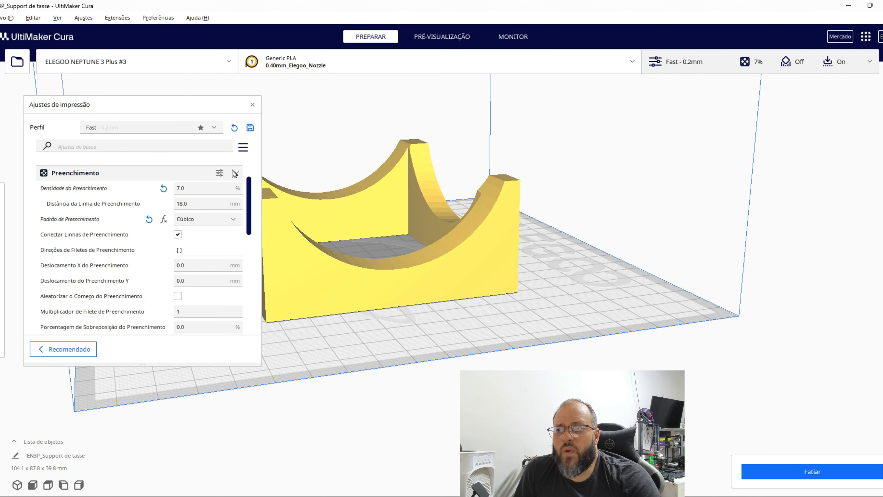
Step: Slice the Support de tasse model with 7% cubic infill and close the print settings window
click(223, 190)
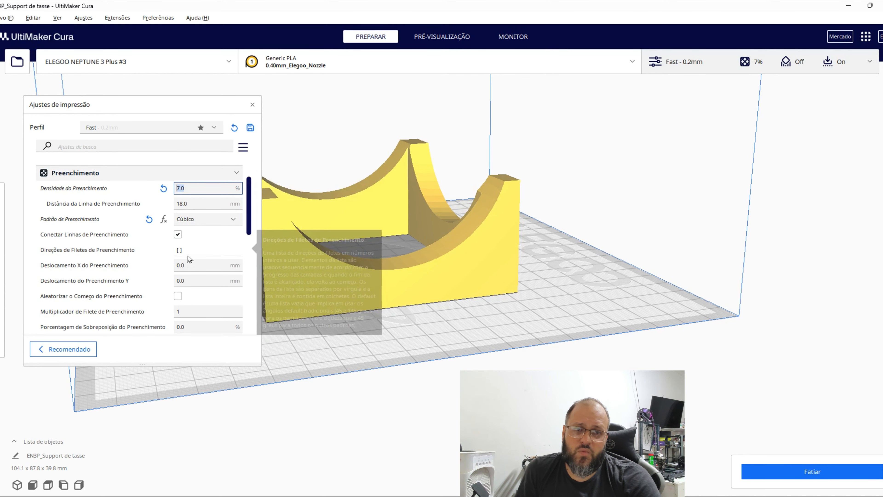
click(795, 470)
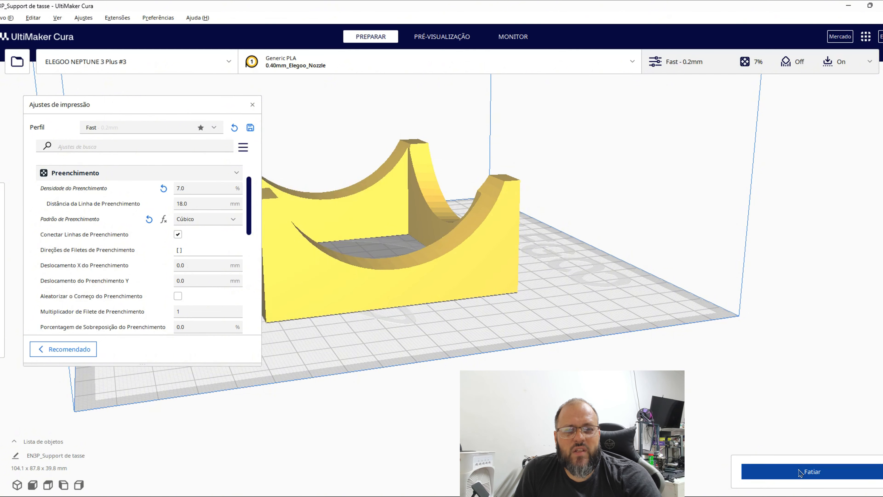
right_drag(409, 233, 410, 263)
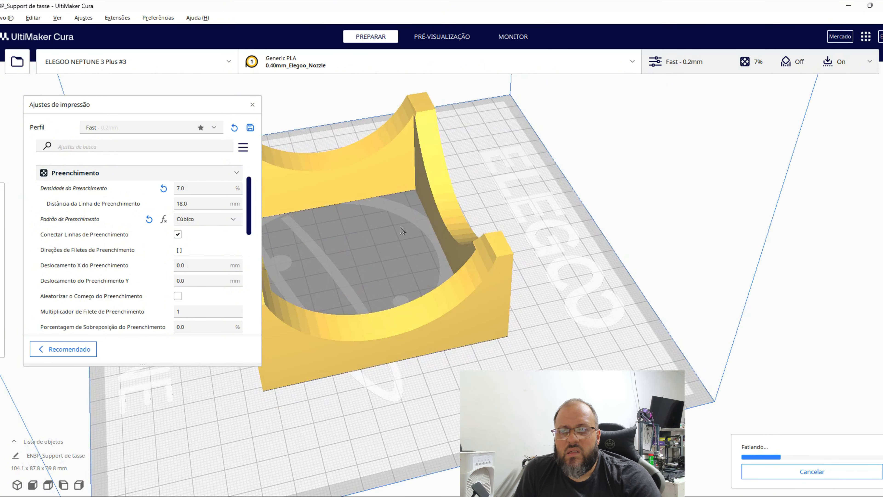
click(253, 105)
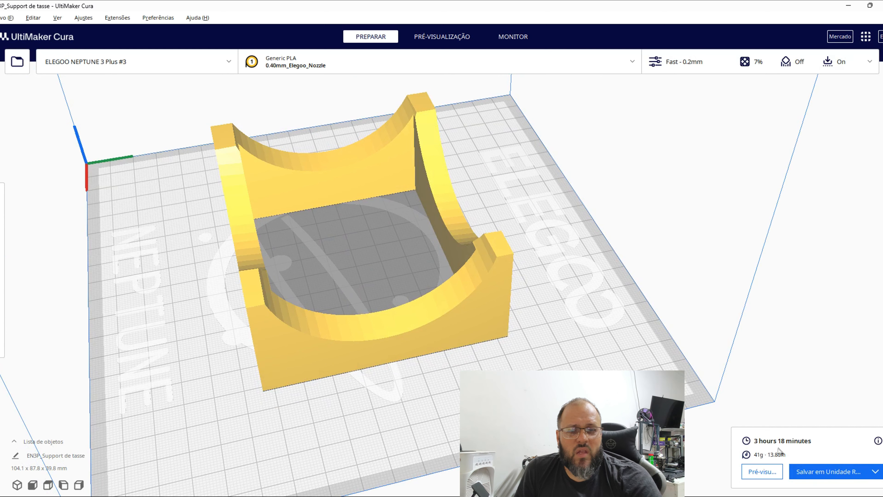
Step: Select the cup holder and shift it on the build plate to about X 7.1 mm, Y 0.8 mm
click(293, 171)
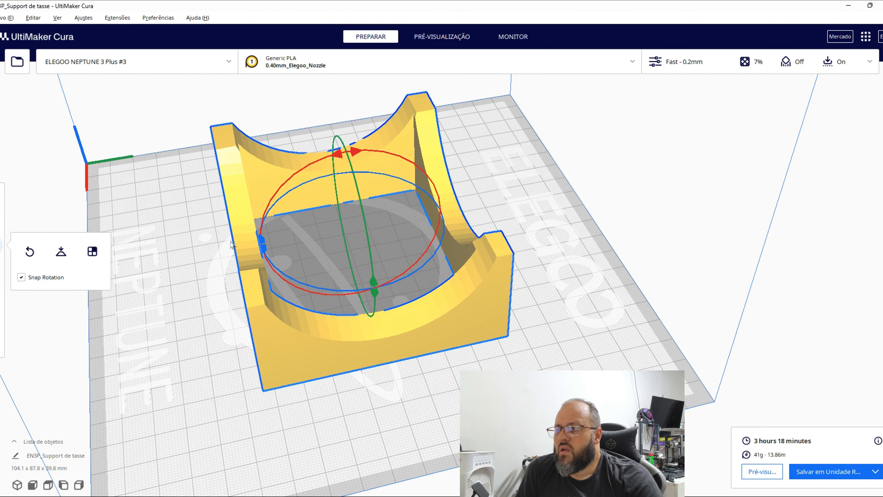
click(1, 194)
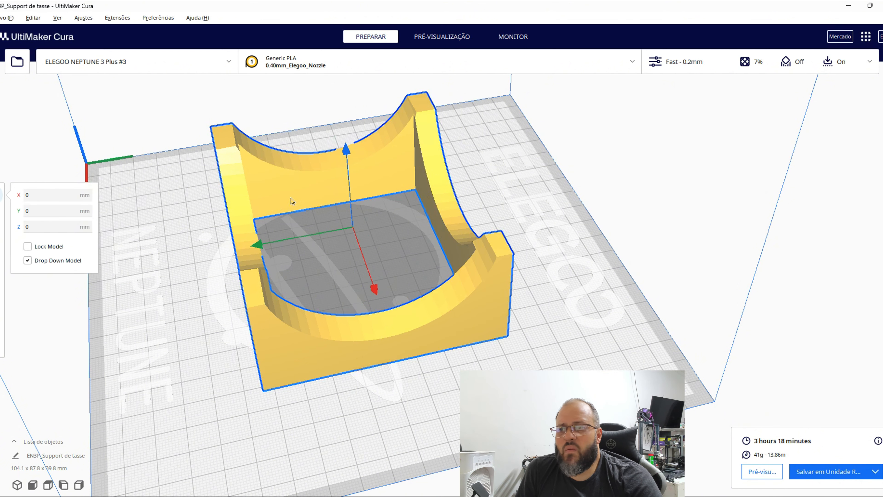
drag(291, 200, 269, 198)
Step: Examine the cup holder's X, Y and Z dimensions in the scale settings against views from the side and above
click(2, 219)
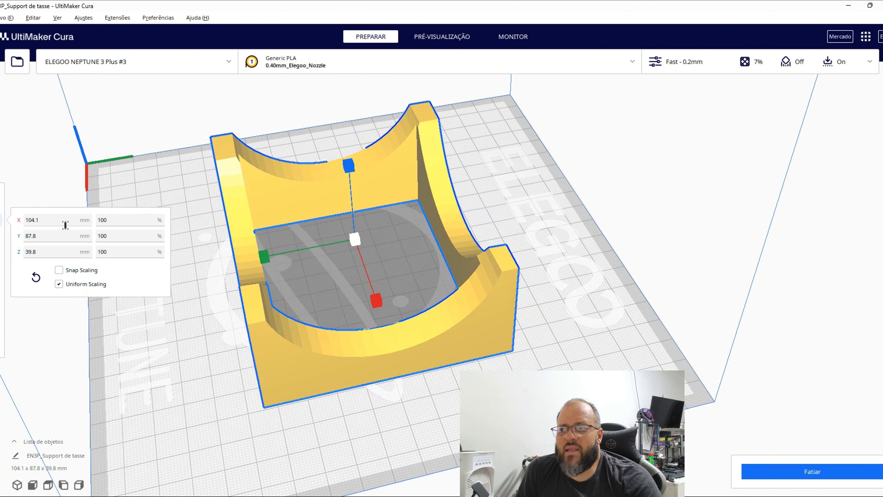
click(54, 226)
key(Tab)
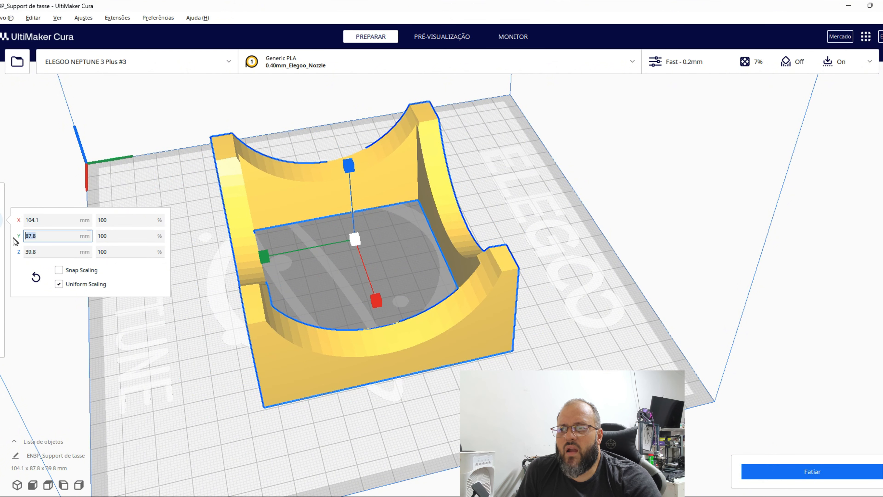
key(Tab)
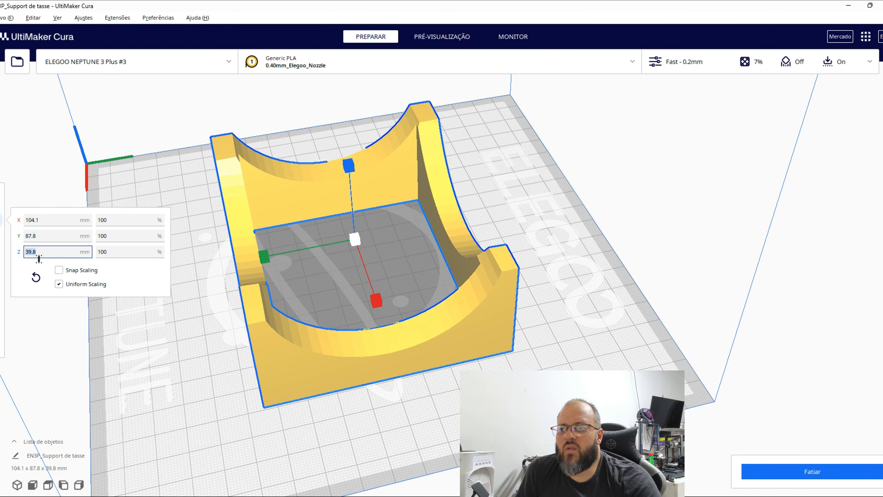
right_drag(373, 332, 364, 281)
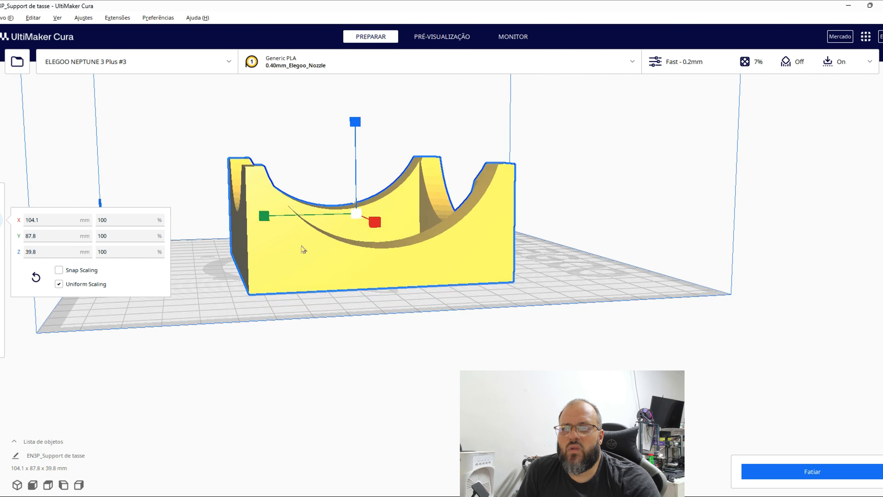
click(37, 239)
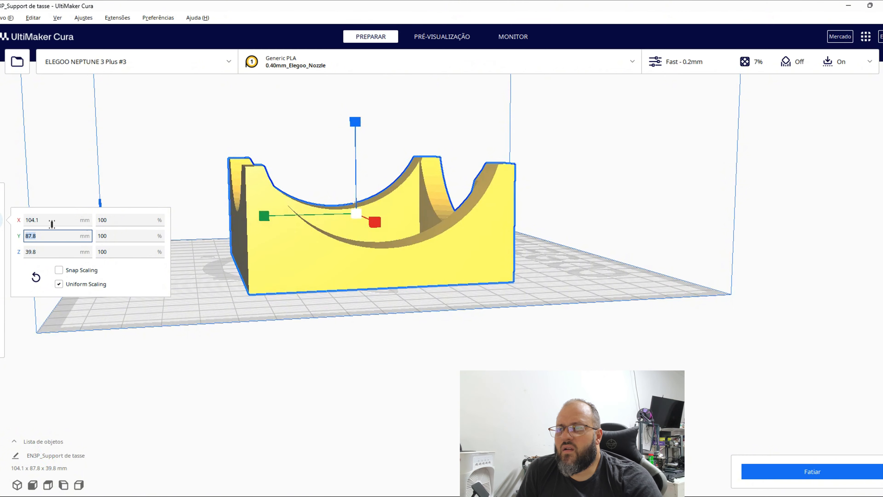
drag(52, 224, 2, 223)
right_drag(341, 195, 468, 211)
scroll(467, 212, down, 4)
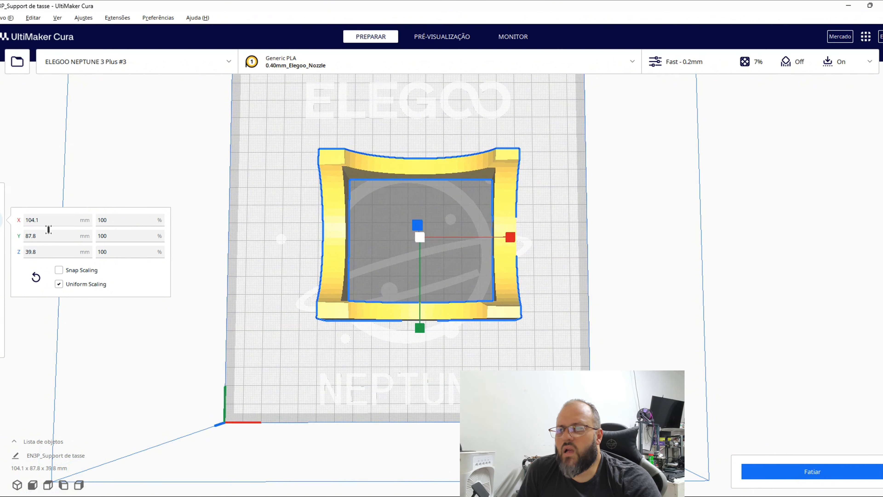
Step: Rotate the cup holder 180° about the X axis so it stands upside down, and inspect its overhangs from beneath the plate
click(2, 245)
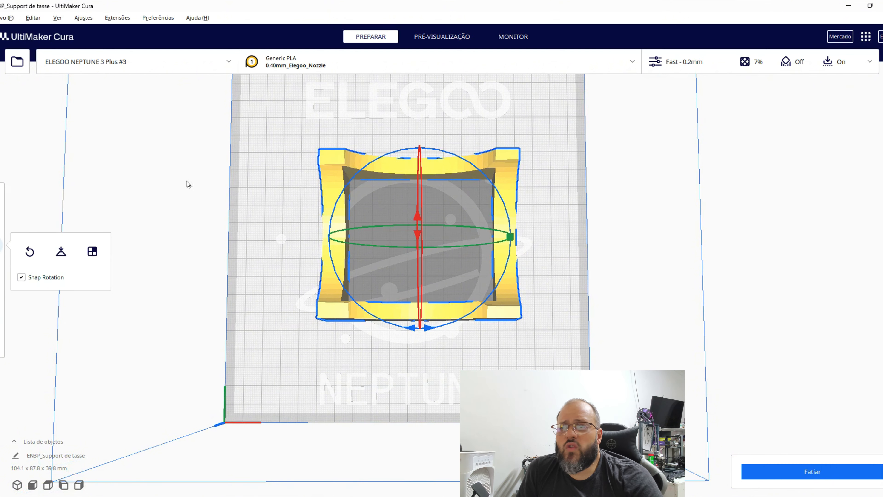
right_drag(441, 273, 426, 170)
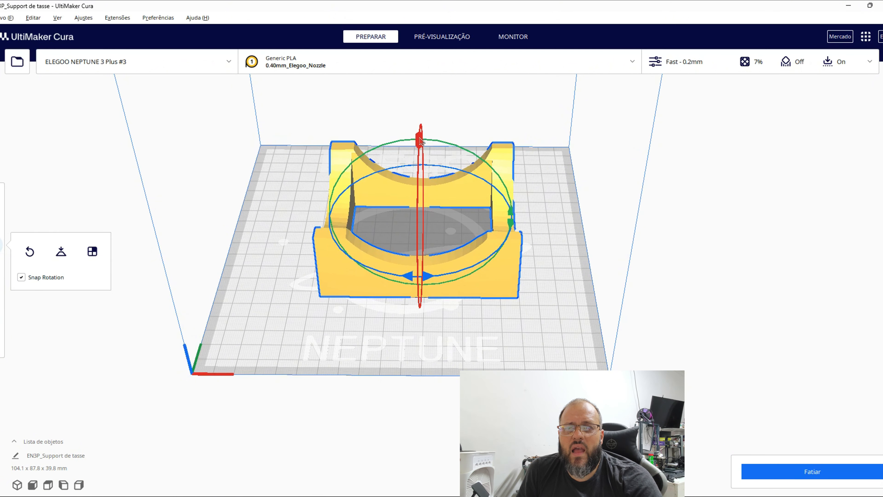
drag(426, 169, 420, 403)
drag(419, 118, 414, 296)
drag(419, 101, 376, 224)
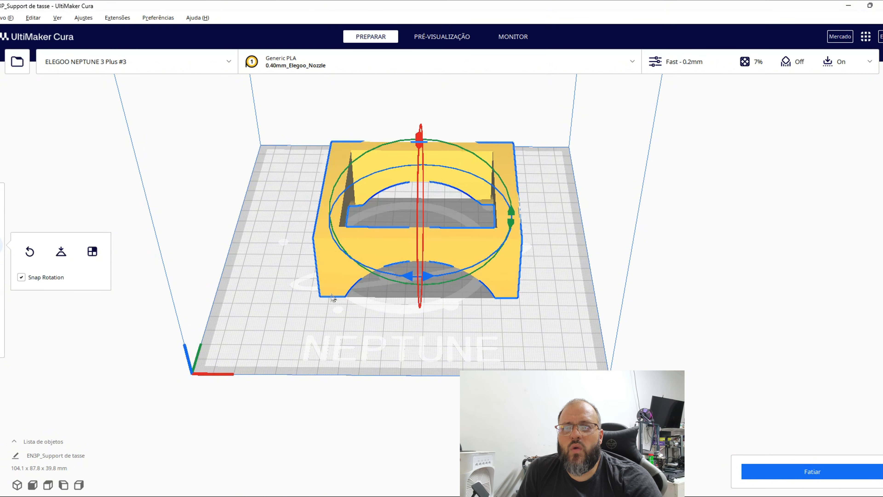
right_drag(413, 306, 430, 194)
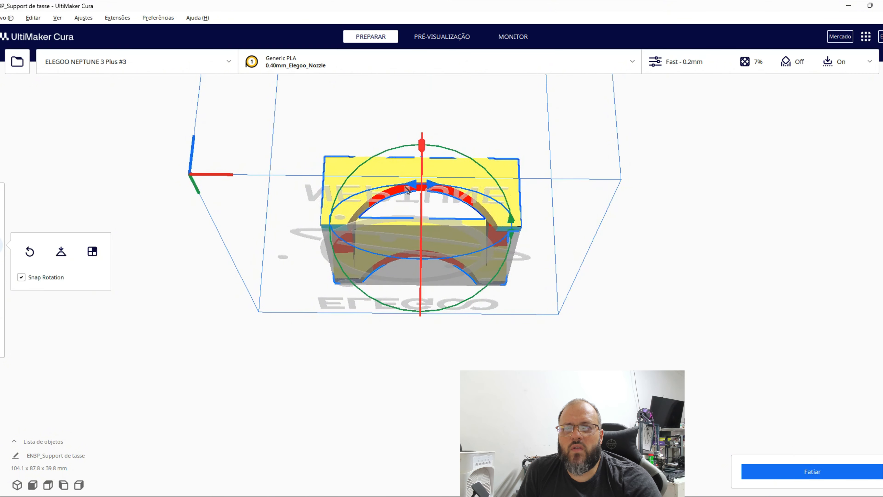
Step: Reset the cup holder's rotation, look at its mirror handles and show its position values
click(31, 258)
right_drag(376, 144, 414, 219)
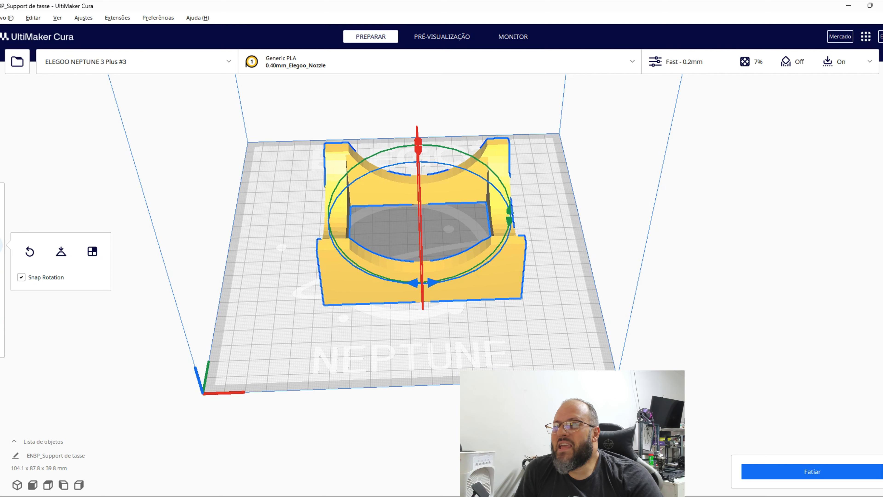
click(2, 274)
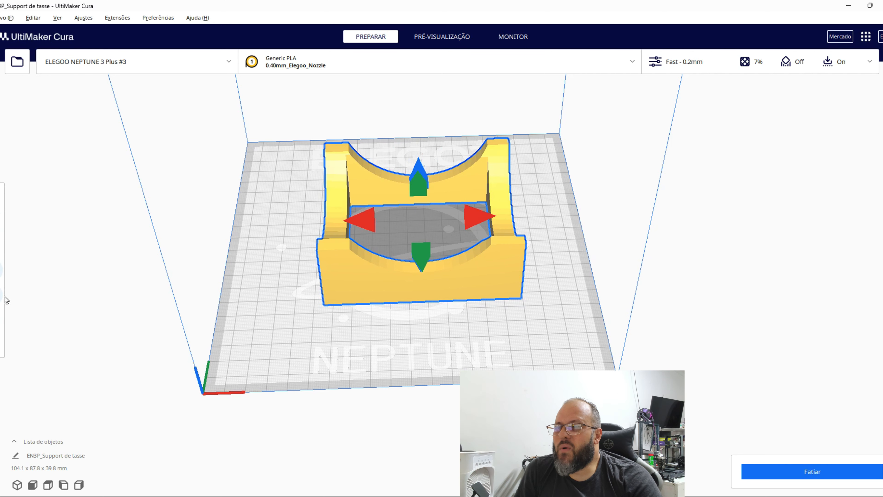
click(1, 195)
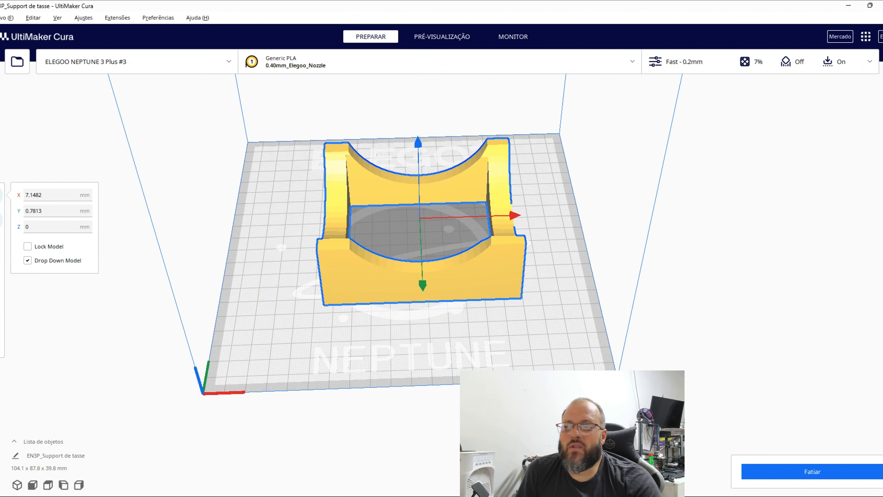